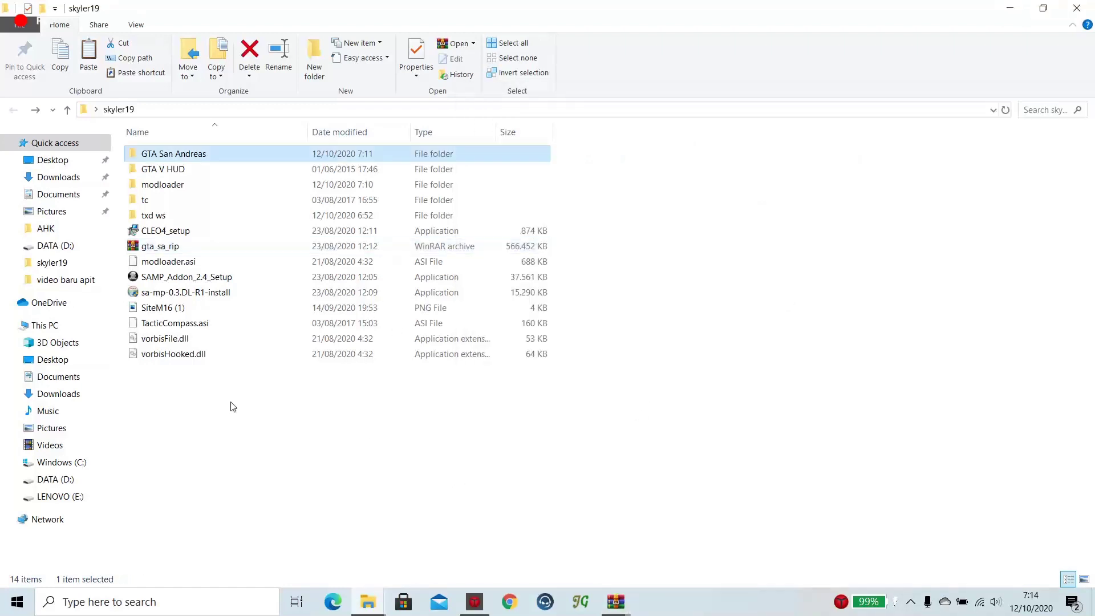
Launch CLEO4_setup from the skyler19 folder in English and advance the wizard to the San Andreas location page.
left_click(179, 171)
double_click(188, 153)
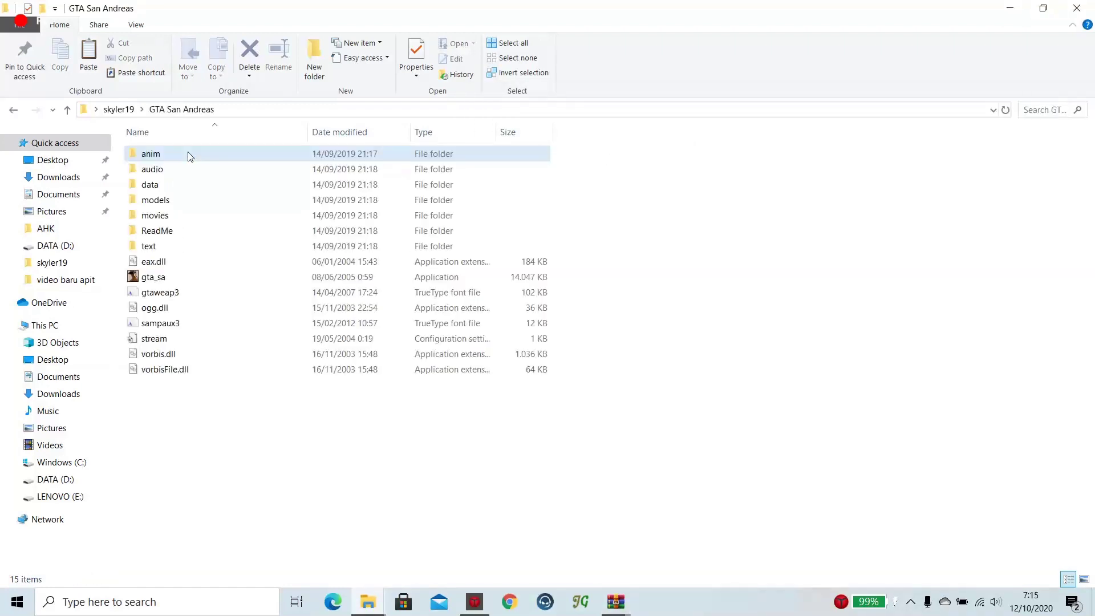
key("alt+Left")
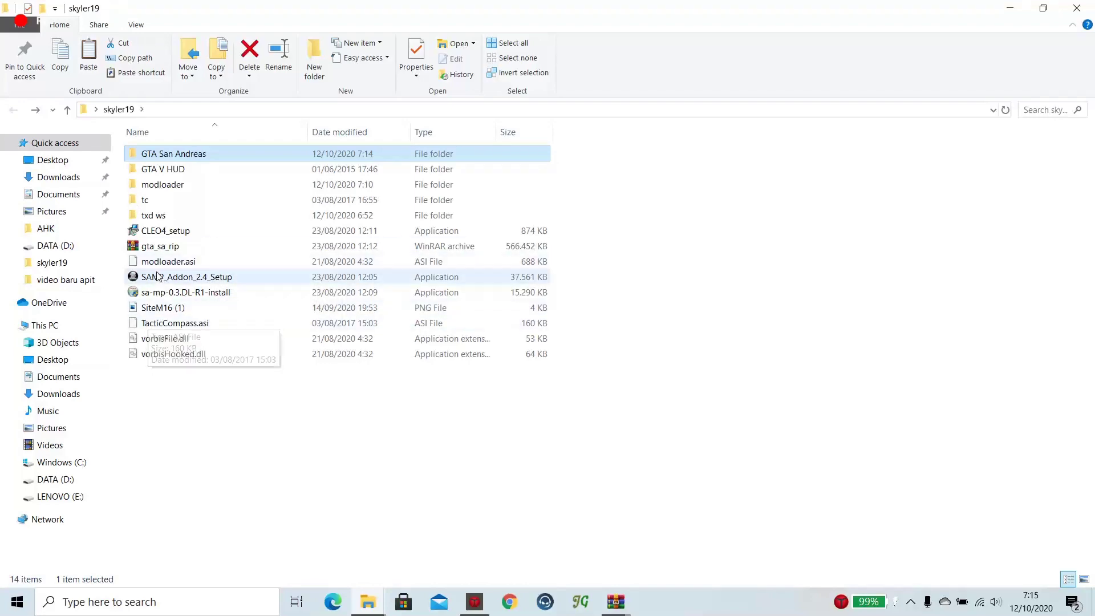
left_click(165, 230)
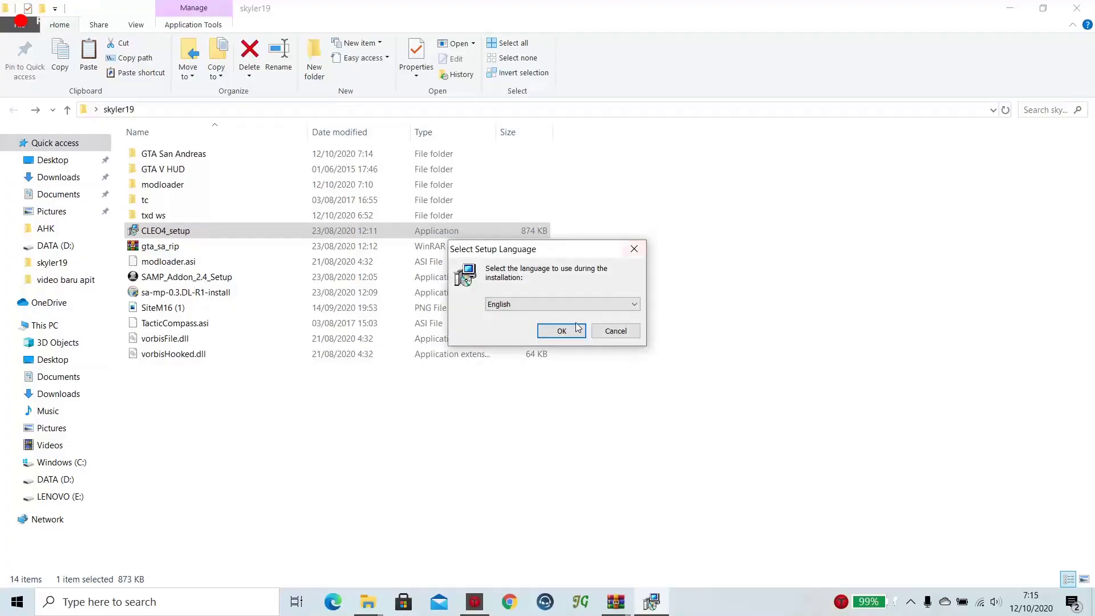
left_click(631, 328)
left_click(614, 414)
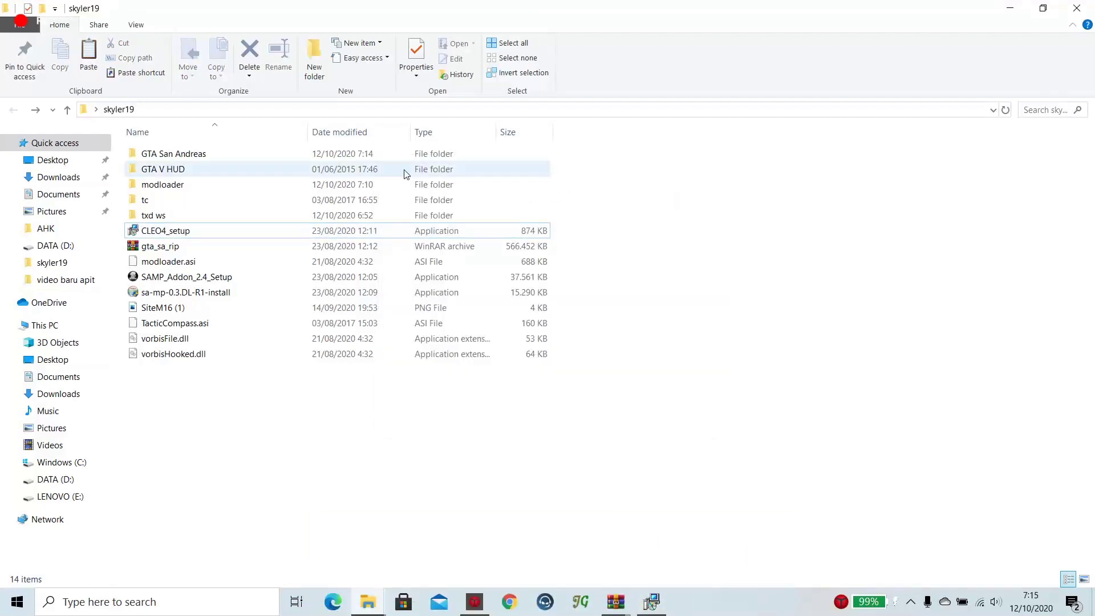
Copy the full path of the GTA San Andreas folder and return to the skyler19 folder.
double_click(261, 155)
left_click(264, 156)
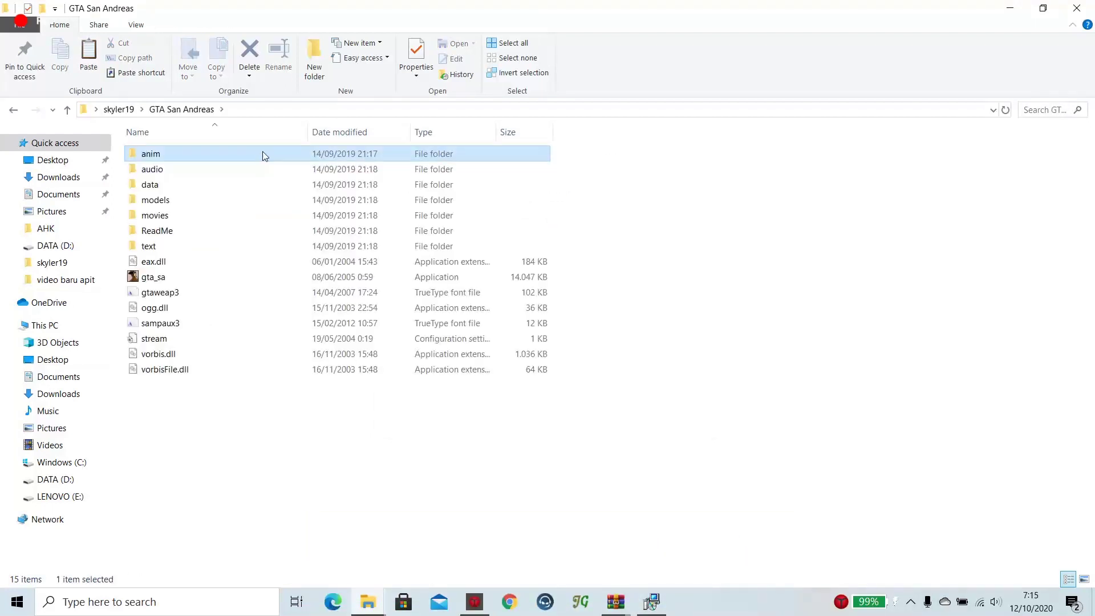
left_click(201, 110)
left_click(239, 110)
right_click(239, 110)
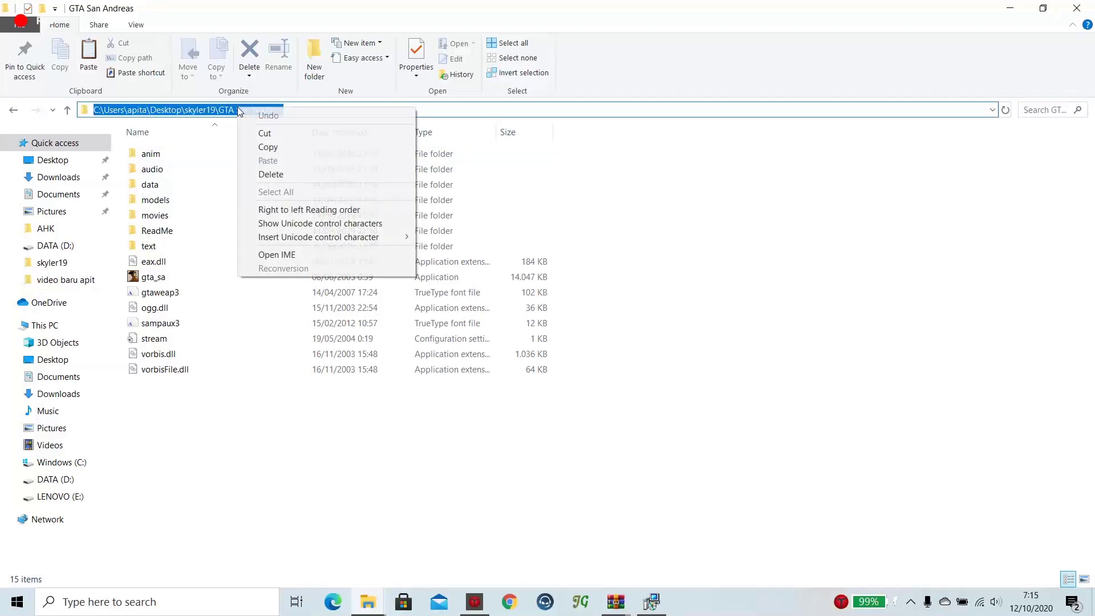
left_click(288, 147)
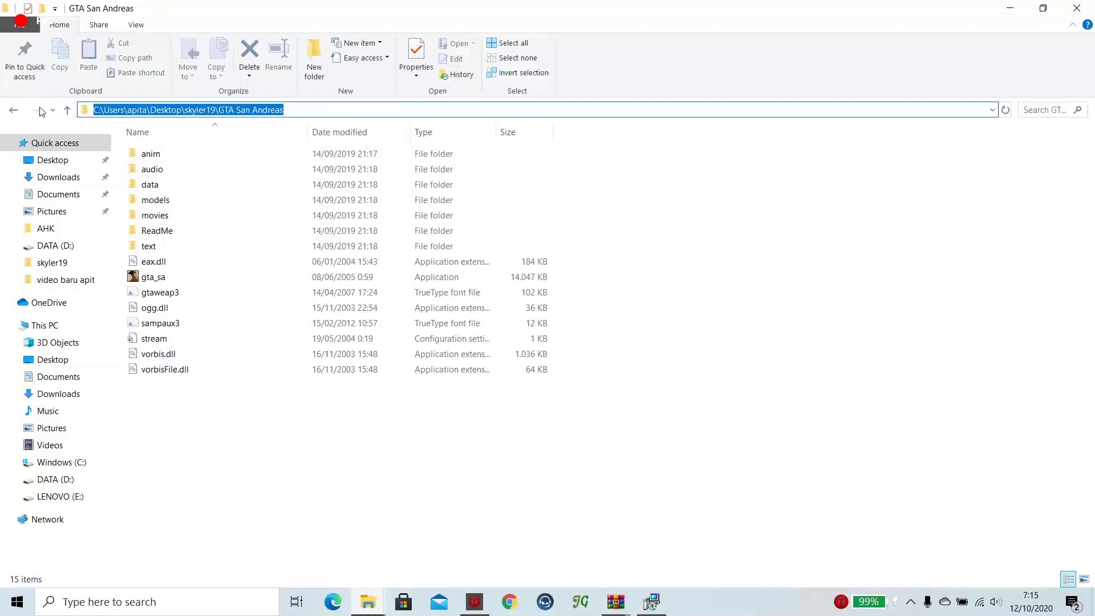
left_click(11, 110)
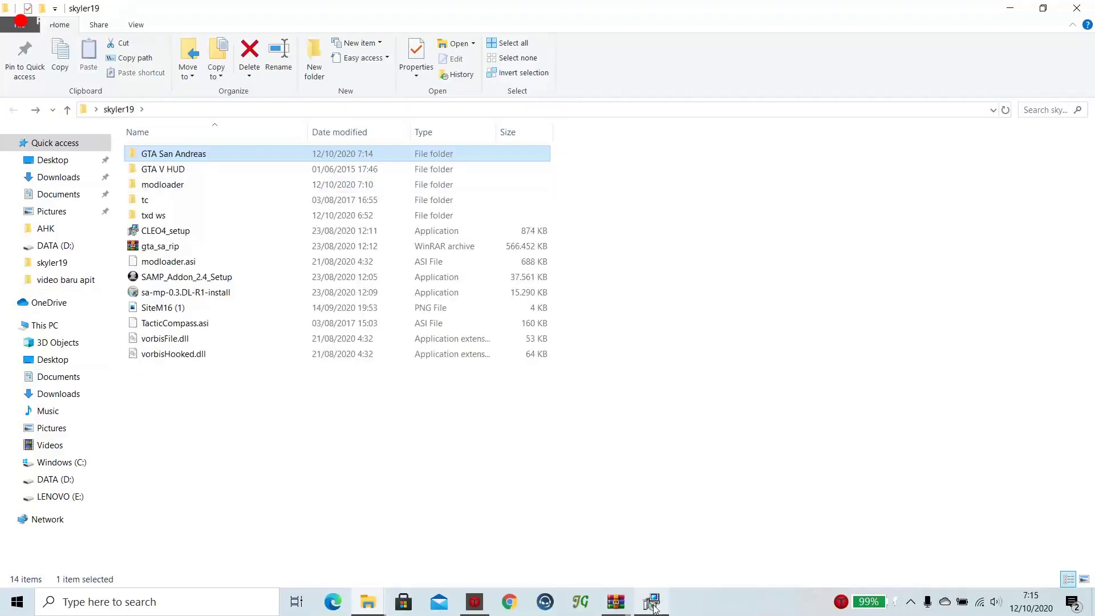
Set the CLEO setup's game location to the copied GTA San Andreas path and complete the installation.
left_click(654, 608)
right_click(540, 250)
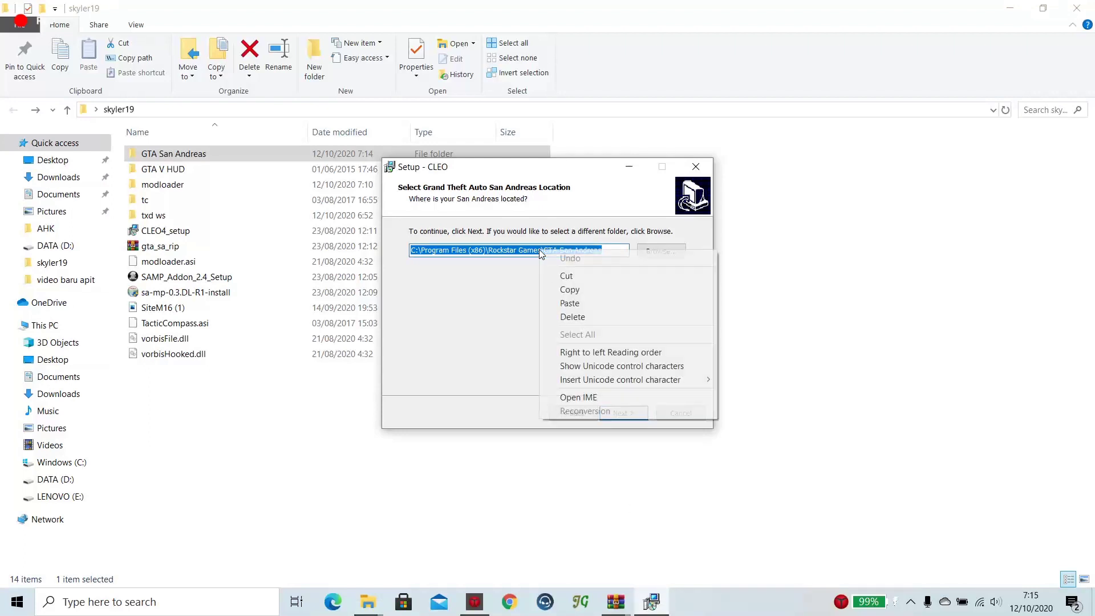
left_click(572, 305)
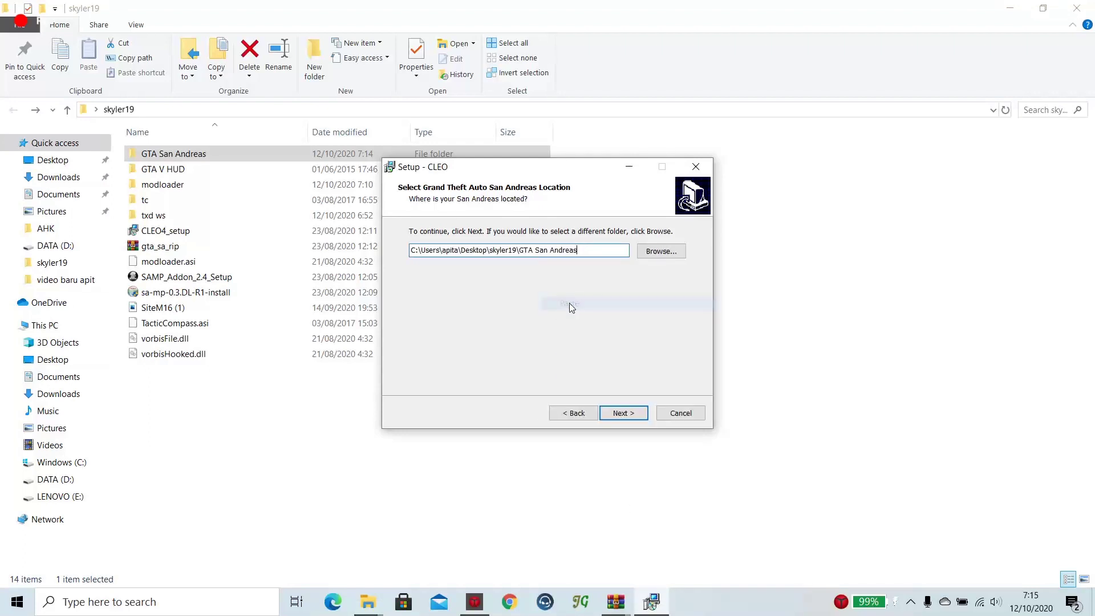
left_click(623, 413)
left_click(623, 413)
left_click(623, 412)
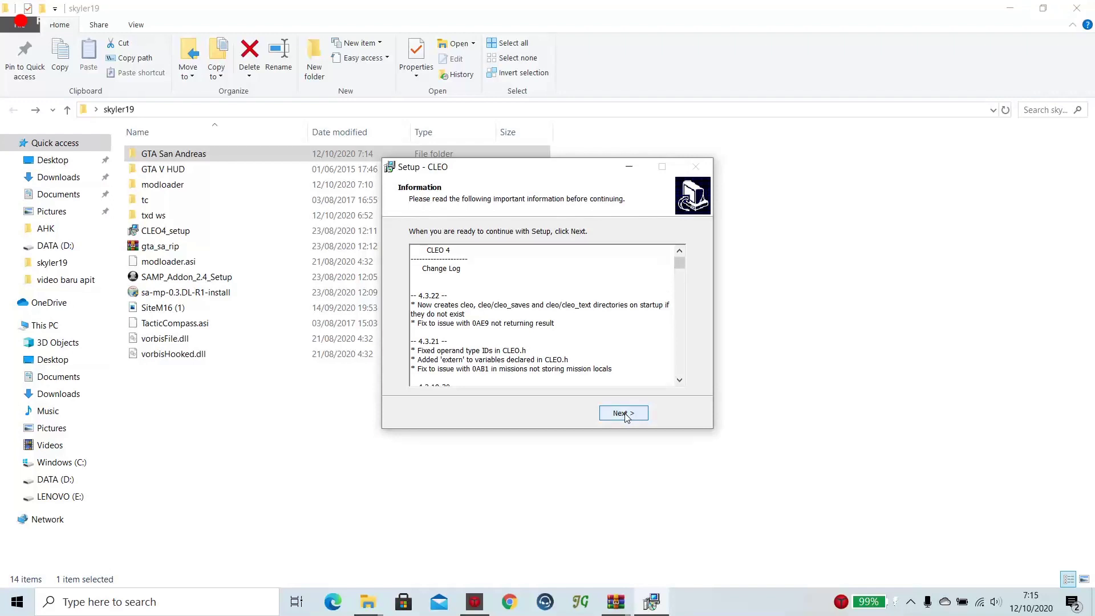
left_click(623, 413)
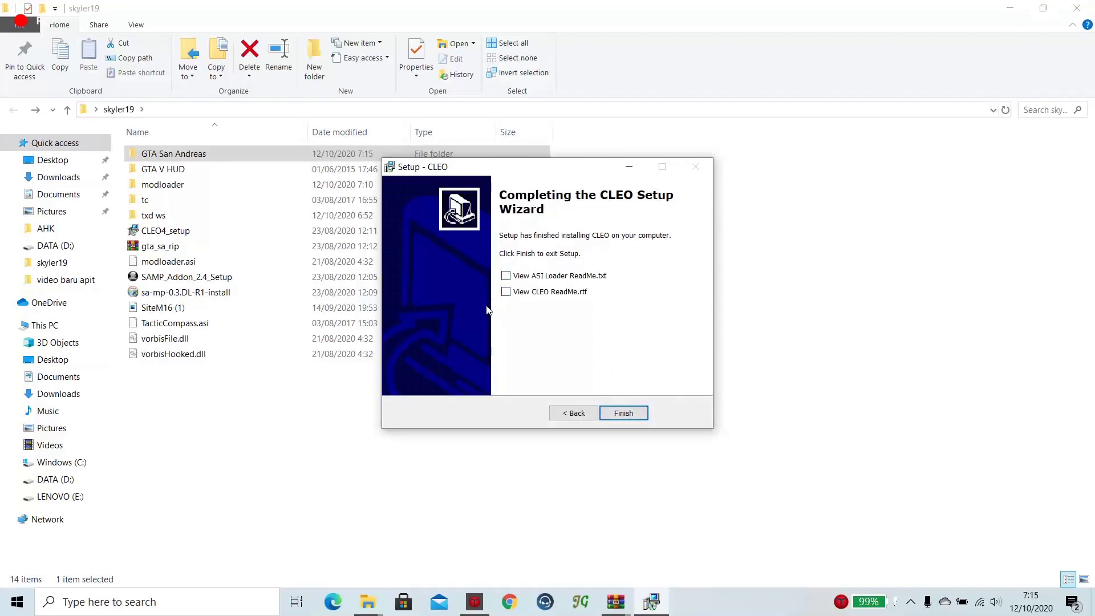
left_click(627, 414)
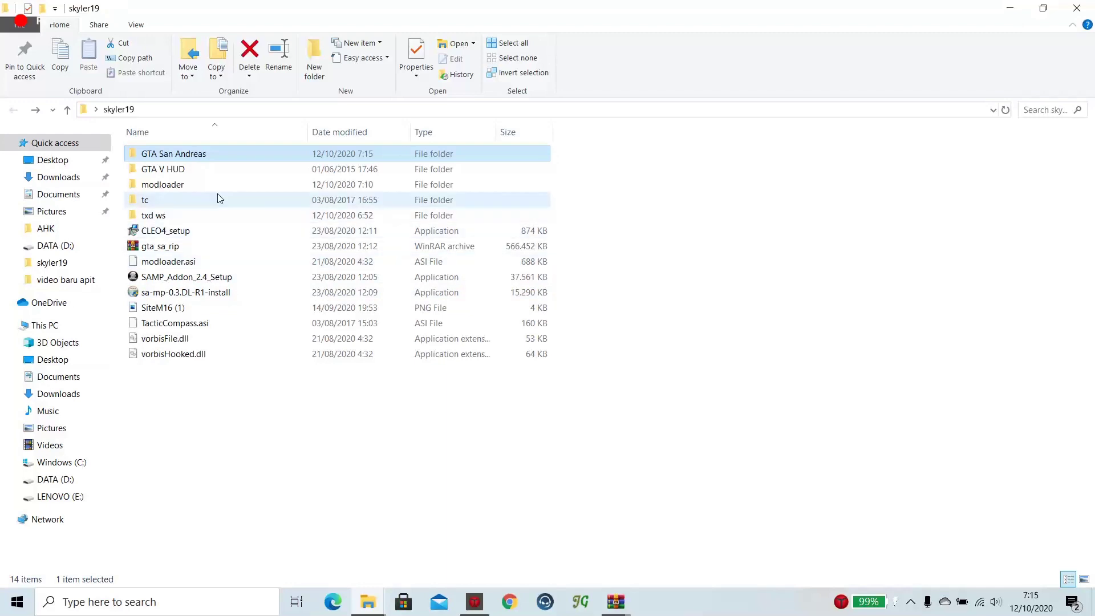
Copy the entire contents of the GTA V HUD folder and return to the skyler19 folder.
double_click(206, 169)
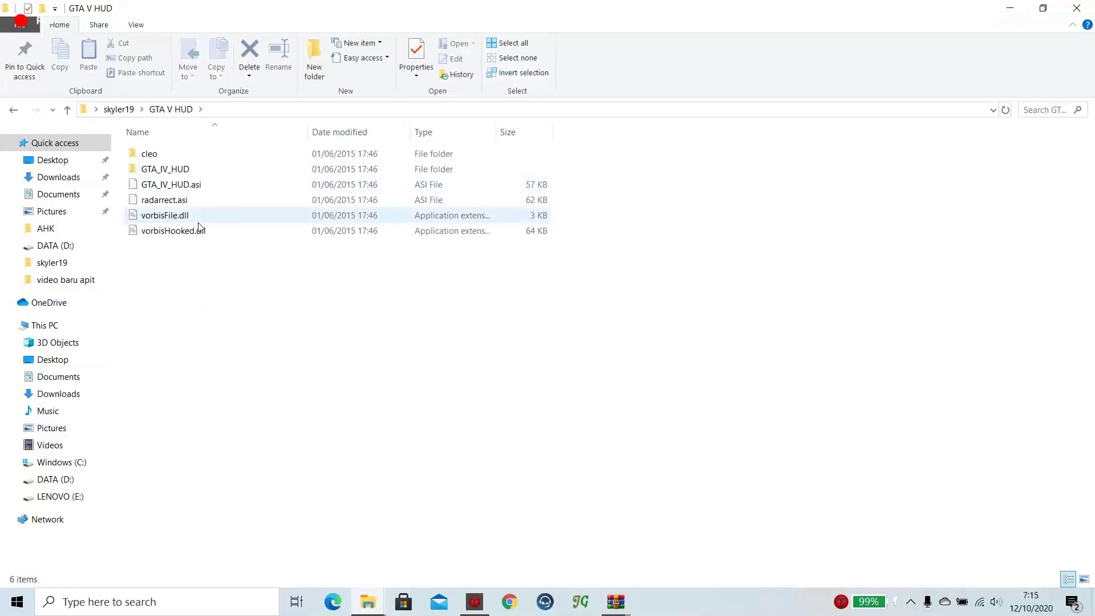
left_click_drag(190, 289, 150, 153)
right_click(151, 152)
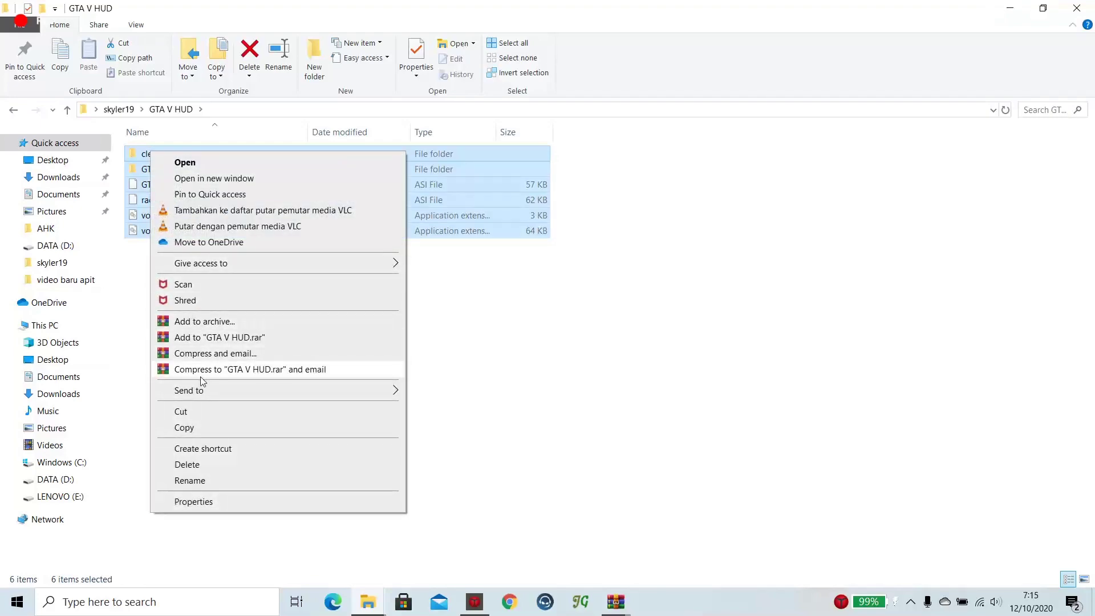
left_click(190, 432)
left_click(14, 110)
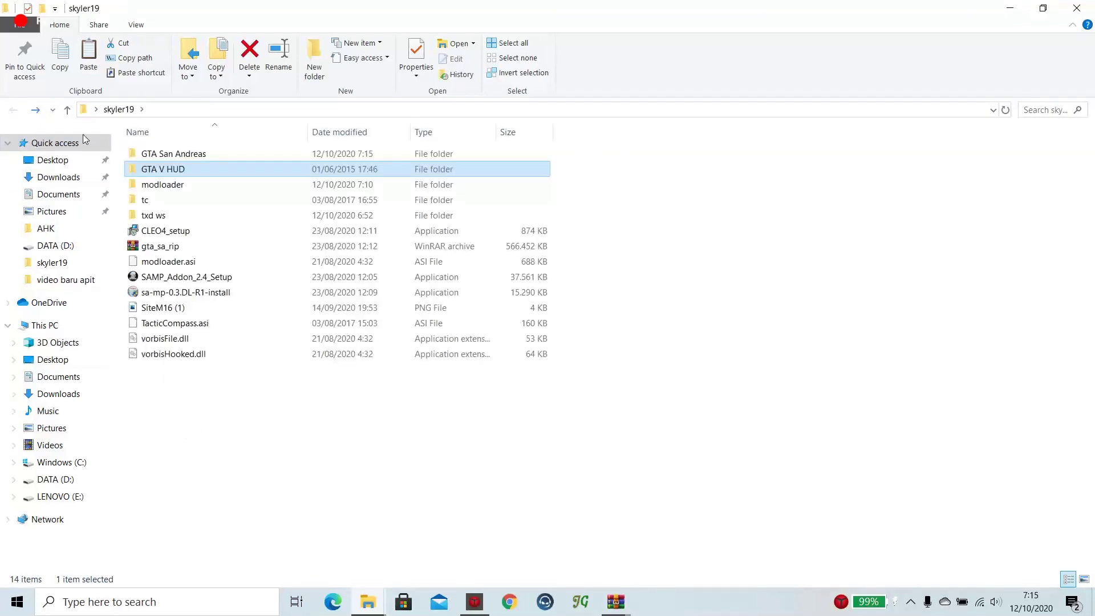
Paste the copied HUD files into the GTA San Andreas folder, replacing the files with the same names.
double_click(330, 153)
right_click(636, 207)
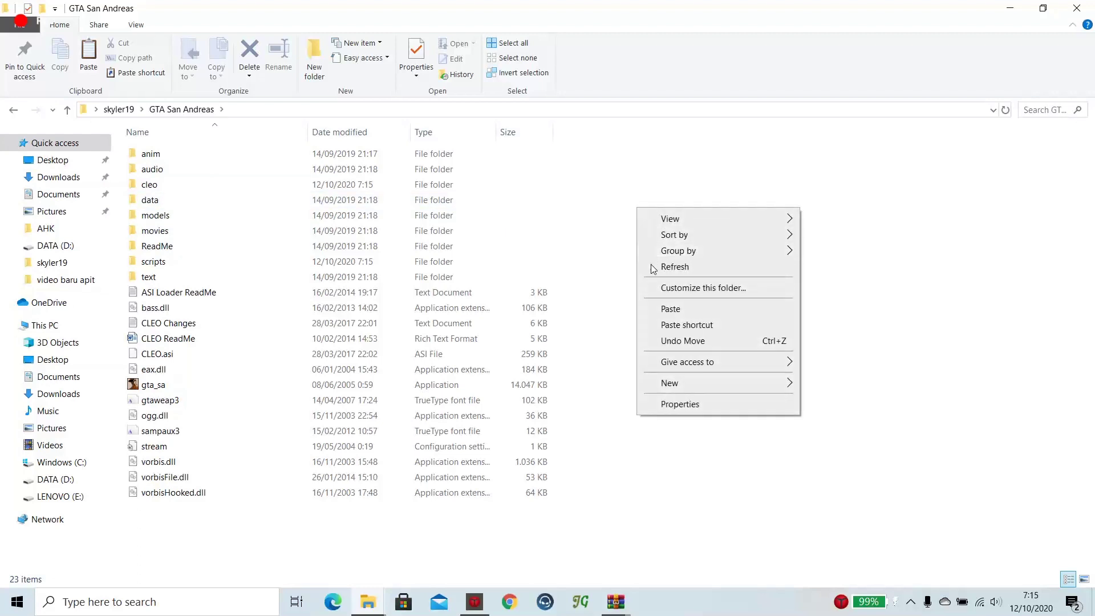
left_click(666, 305)
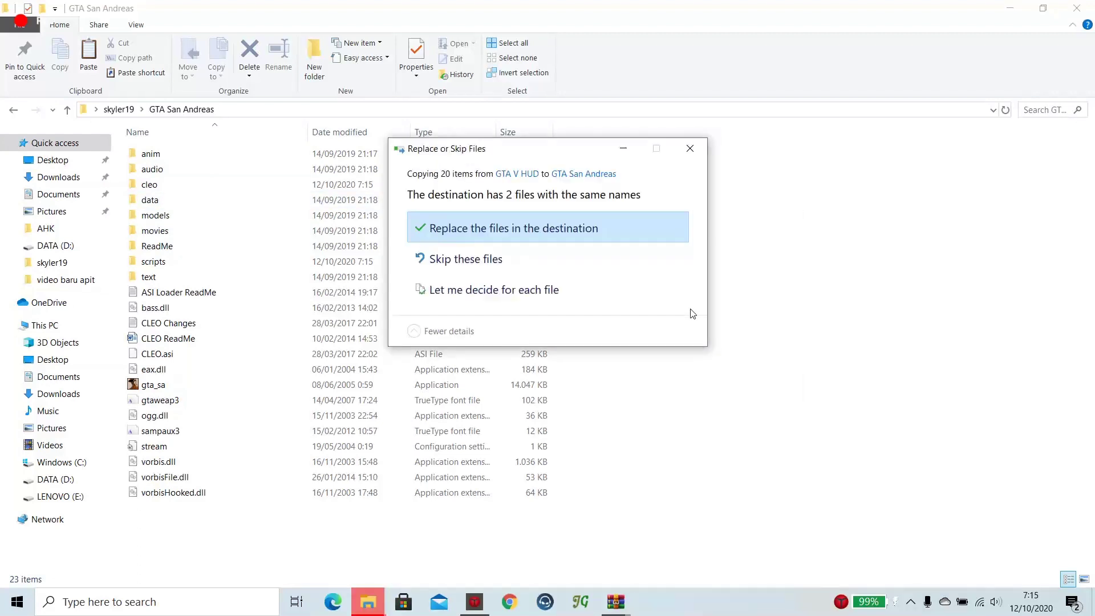
left_click(491, 230)
left_click(270, 262)
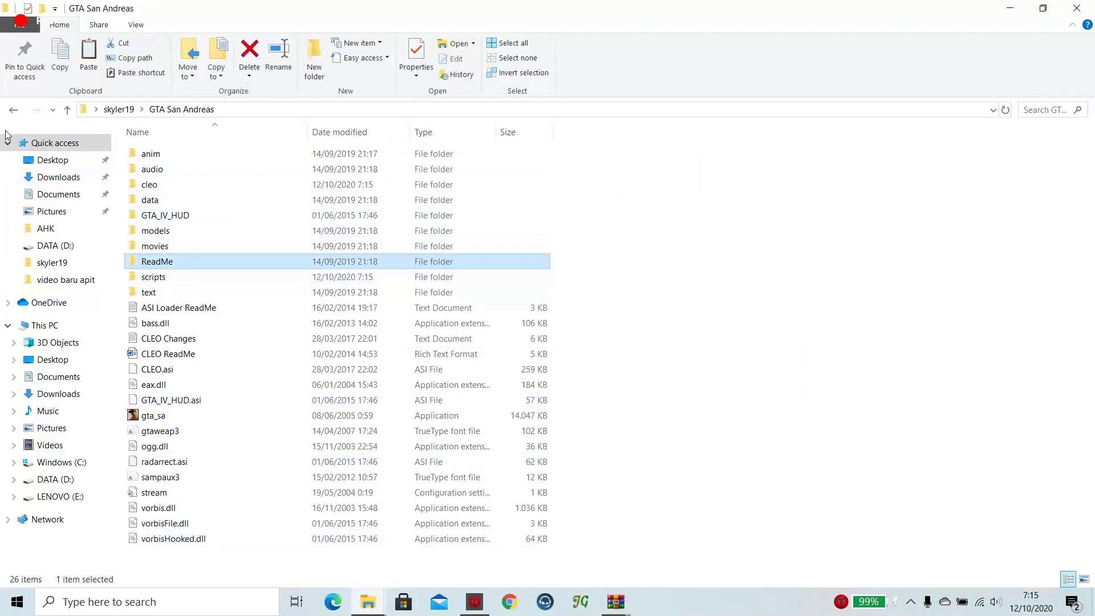
Copy the modloader and tc folders plus modloader.asi, TacticCompass.asi, vorbisFile.dll and vorbisHooked.dll from the skyler19 folder.
left_click(14, 110)
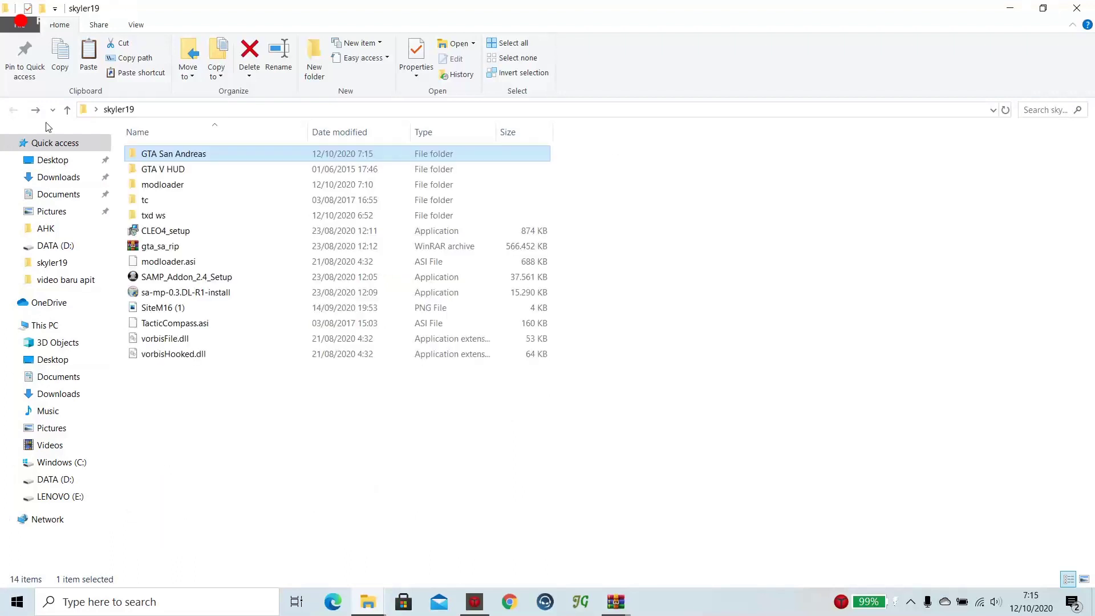
left_click(191, 188)
left_click(171, 261, "ctrl")
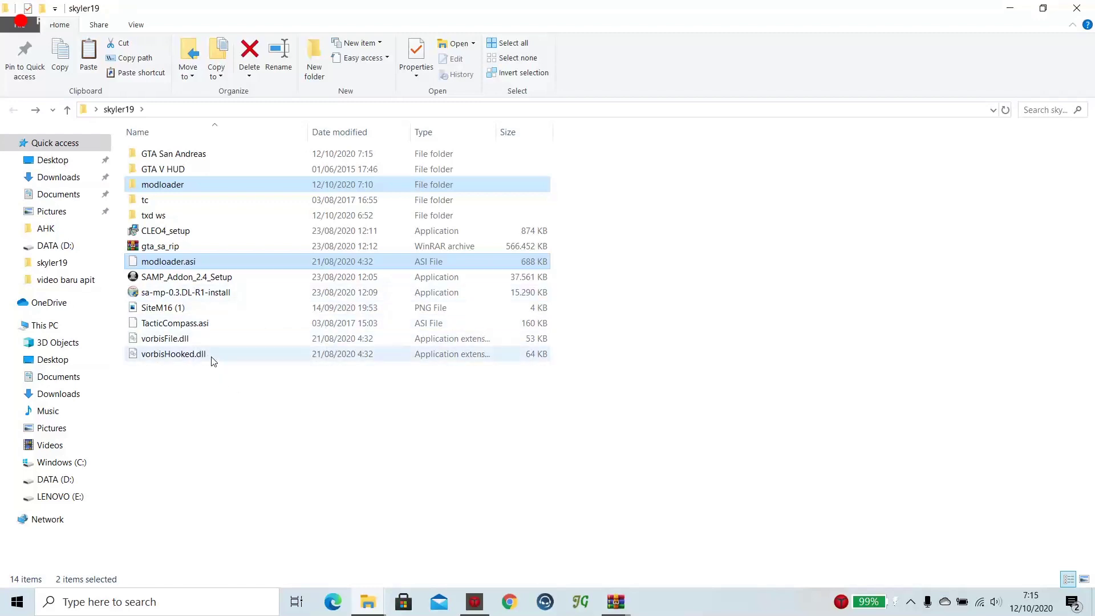
left_click(191, 338, "ctrl")
left_click(190, 355, "ctrl")
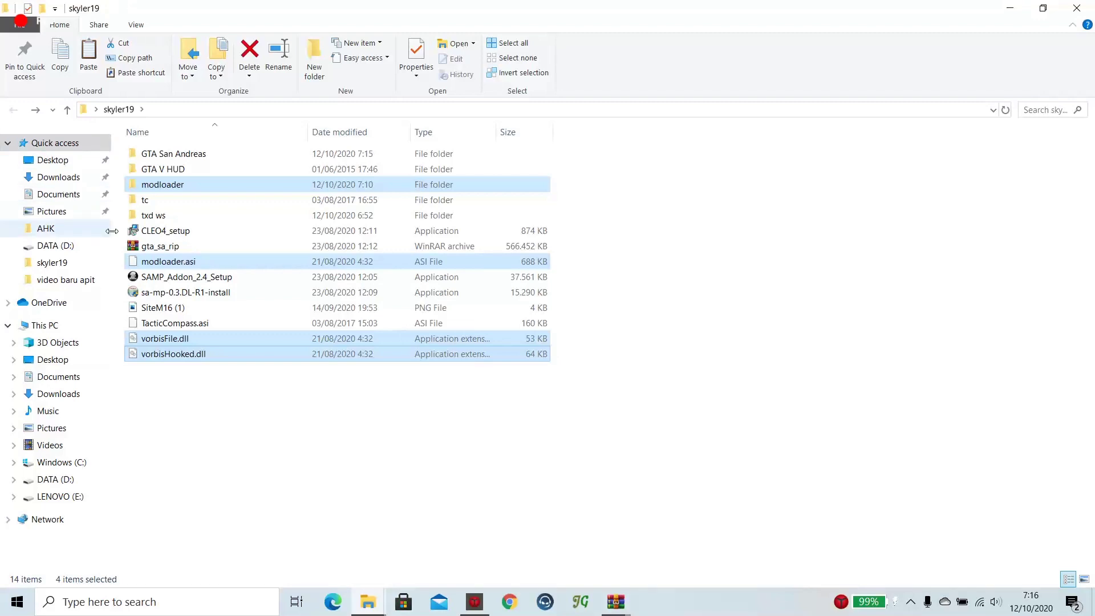
left_click(217, 324, "ctrl")
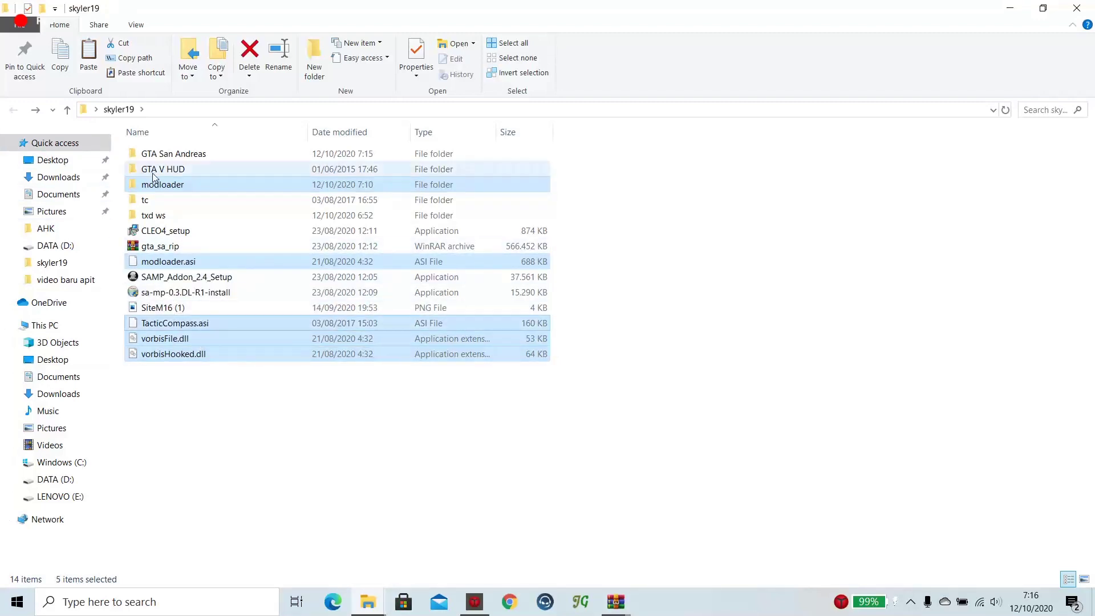
left_click(165, 200, "ctrl")
right_click(172, 182)
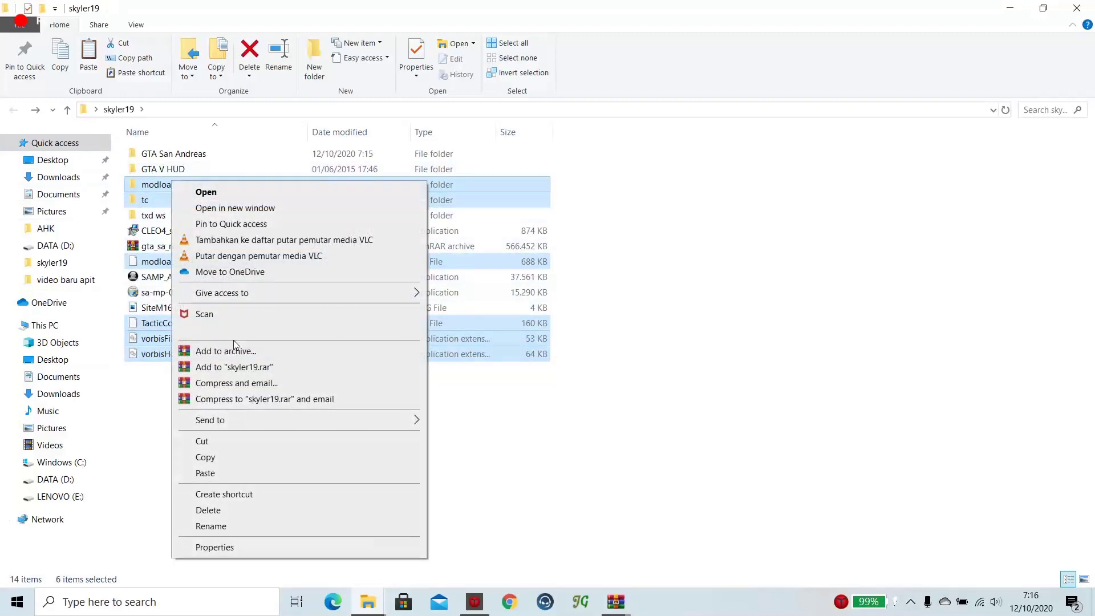
left_click(227, 457)
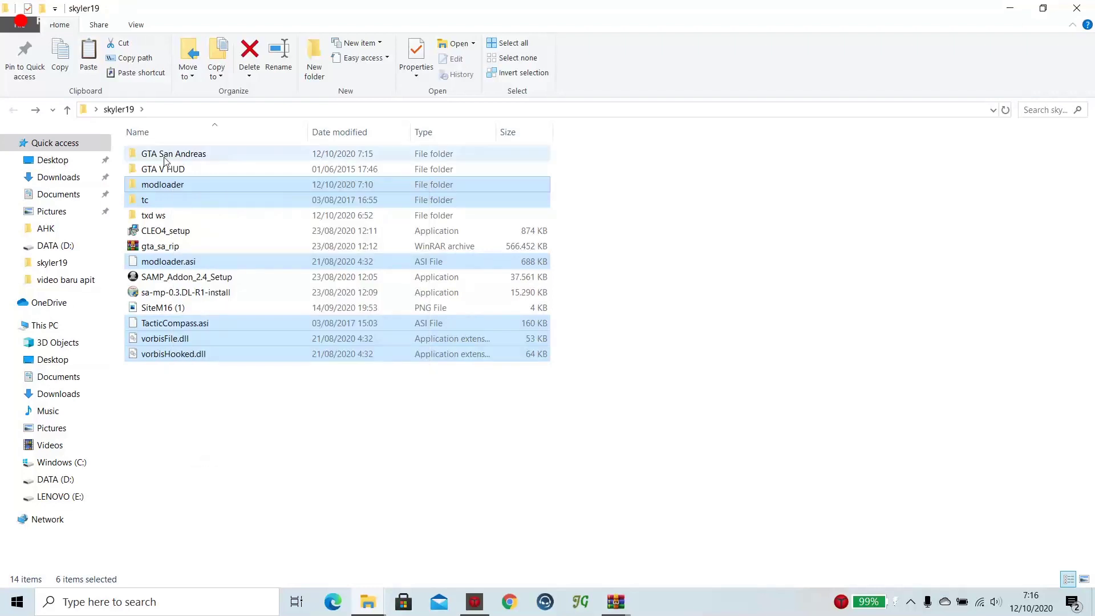
Paste the copied mod folders and files into the GTA San Andreas folder, replacing the files with the same names.
double_click(165, 158)
right_click(607, 282)
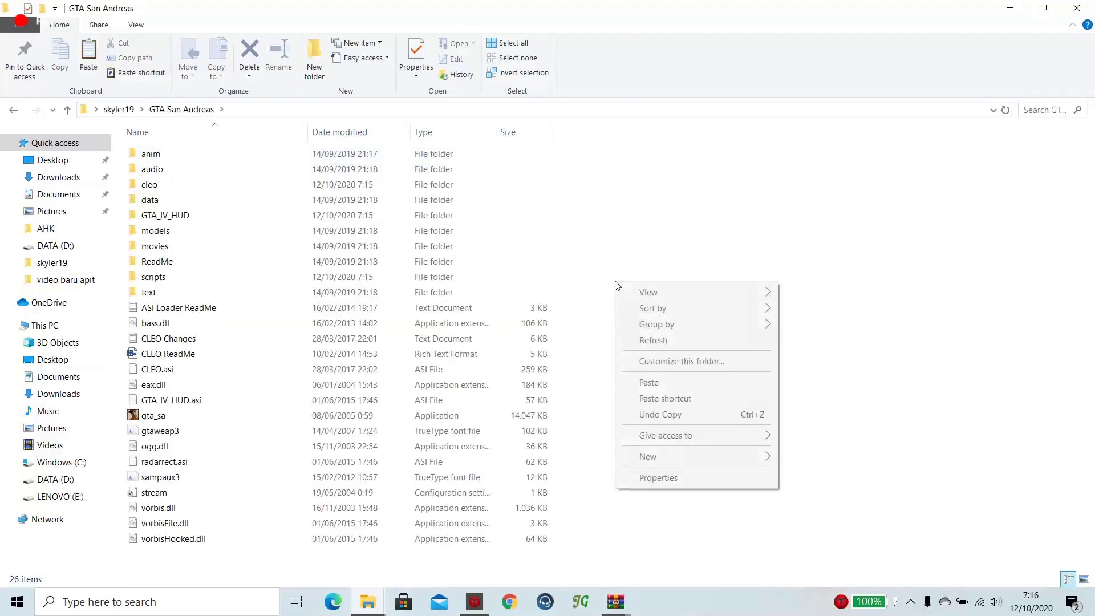
left_click(671, 383)
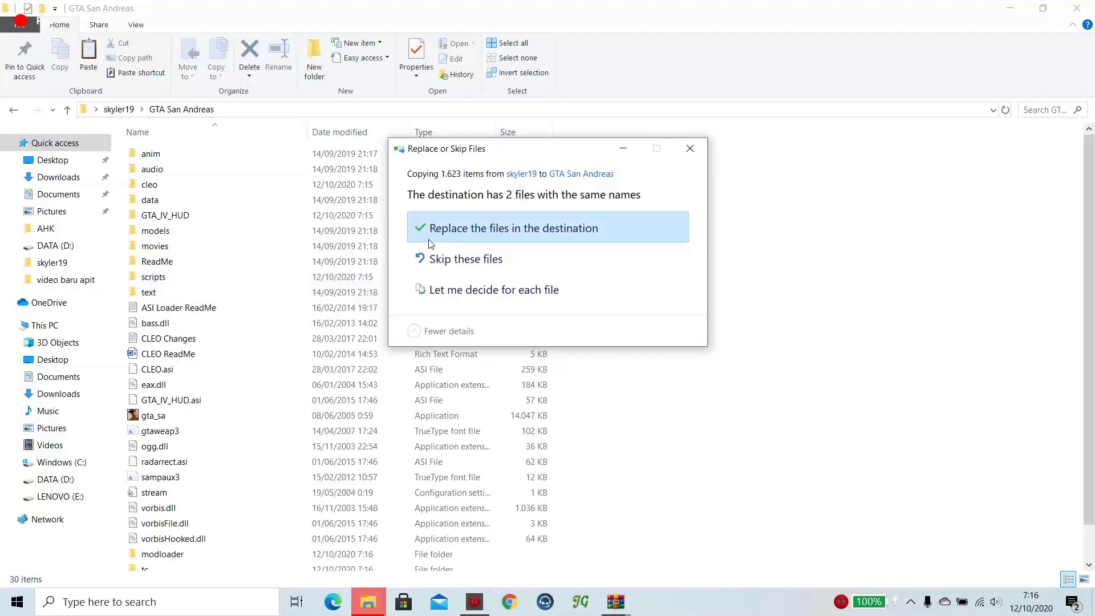
left_click(456, 231)
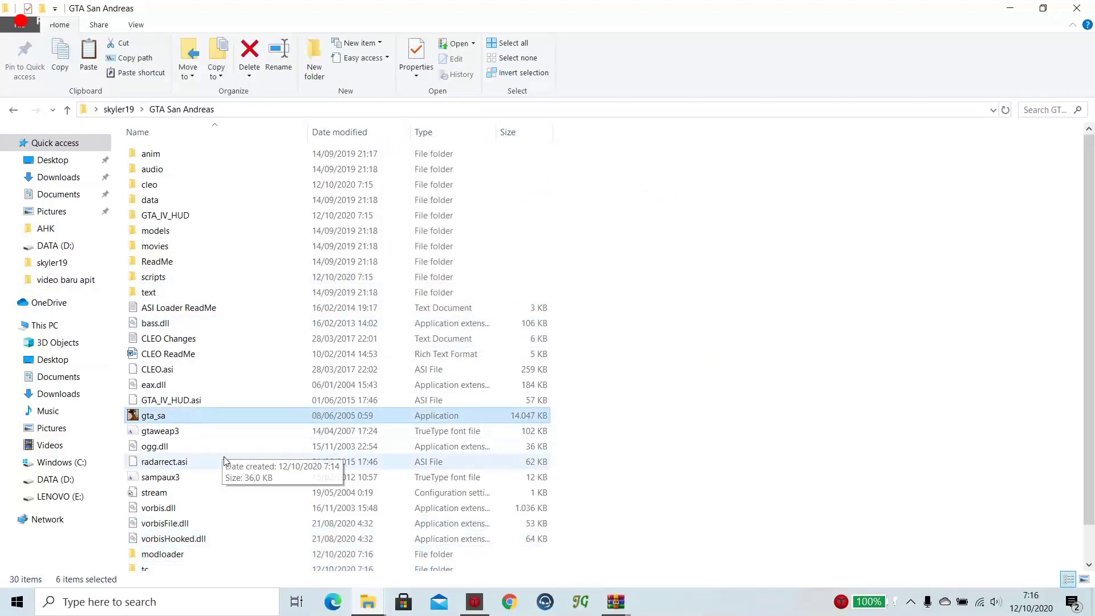
Examine the mods in the GTA San Andreas modloader folder, including the contents of Skyler19 Colormod and Weapon.
double_click(195, 513)
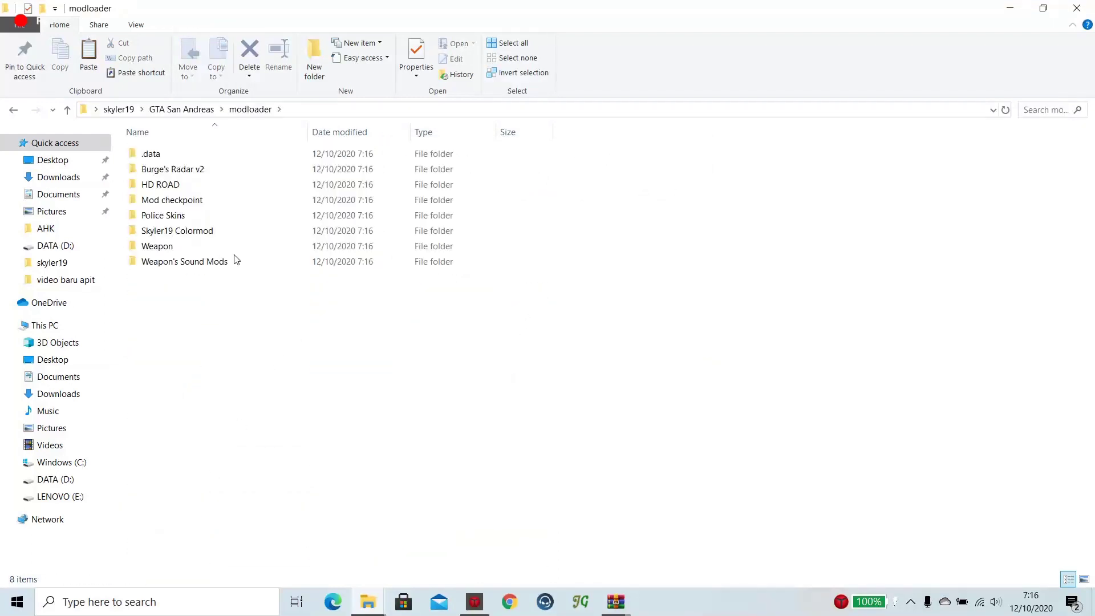
left_click(165, 174)
left_click(177, 182)
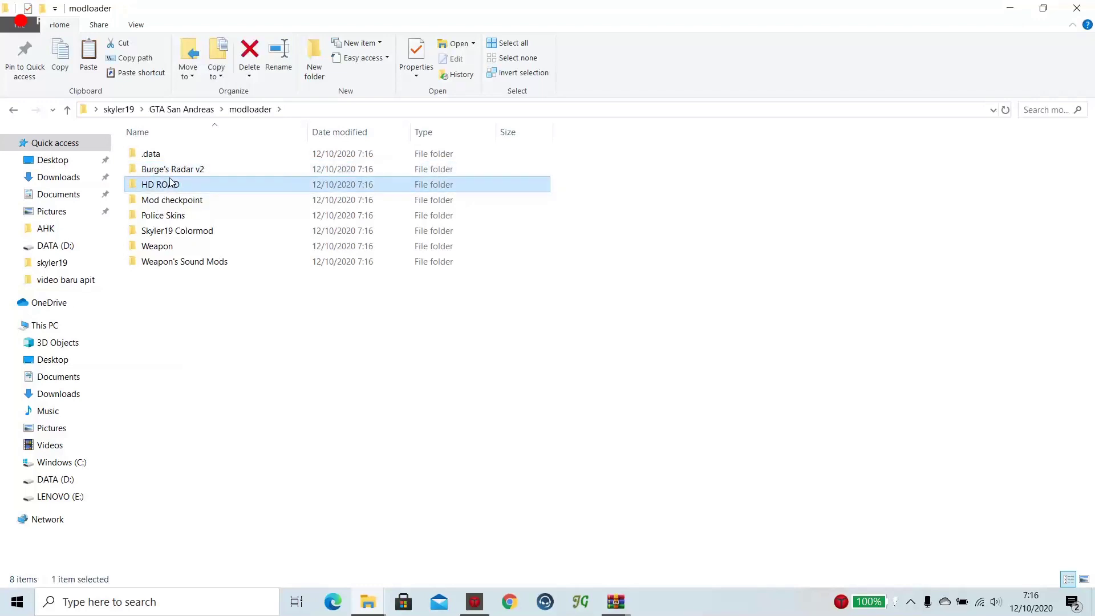
left_click(194, 203)
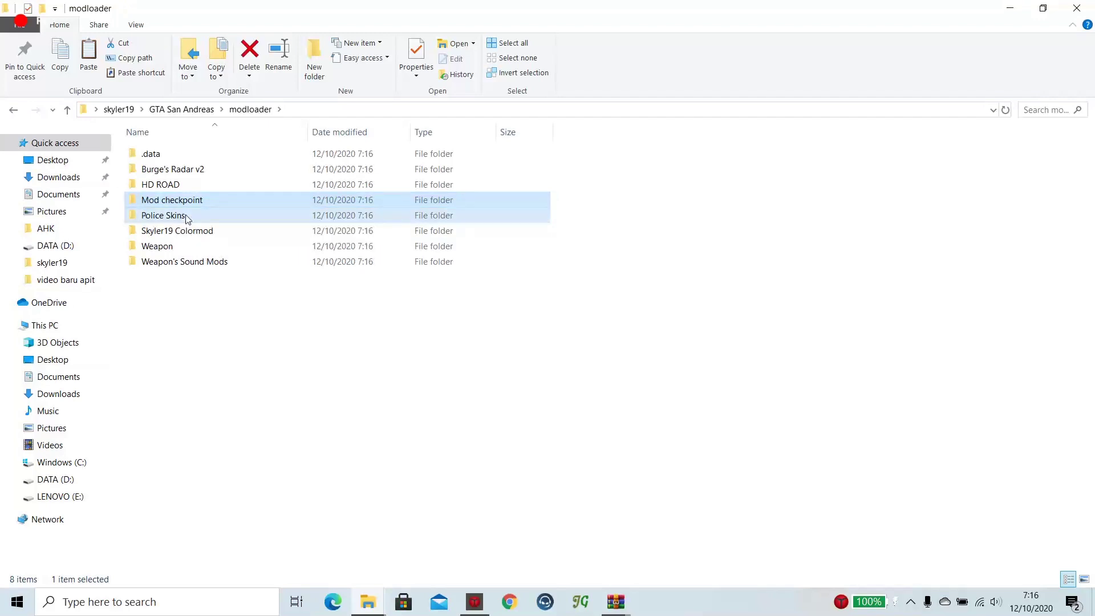
left_click(185, 215)
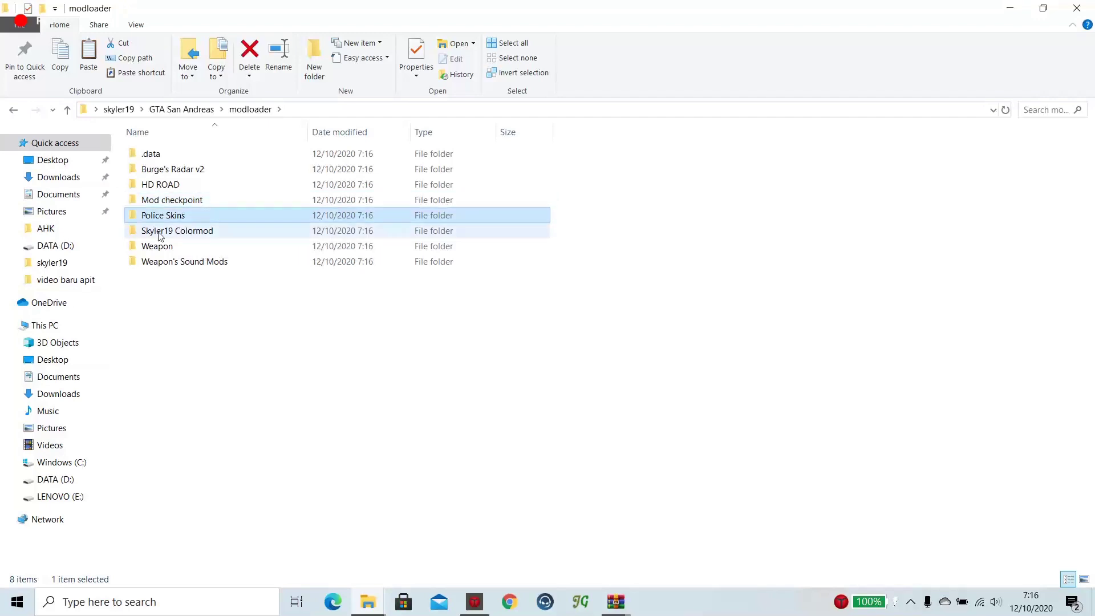
double_click(196, 233)
left_click_drag(165, 237, 146, 145)
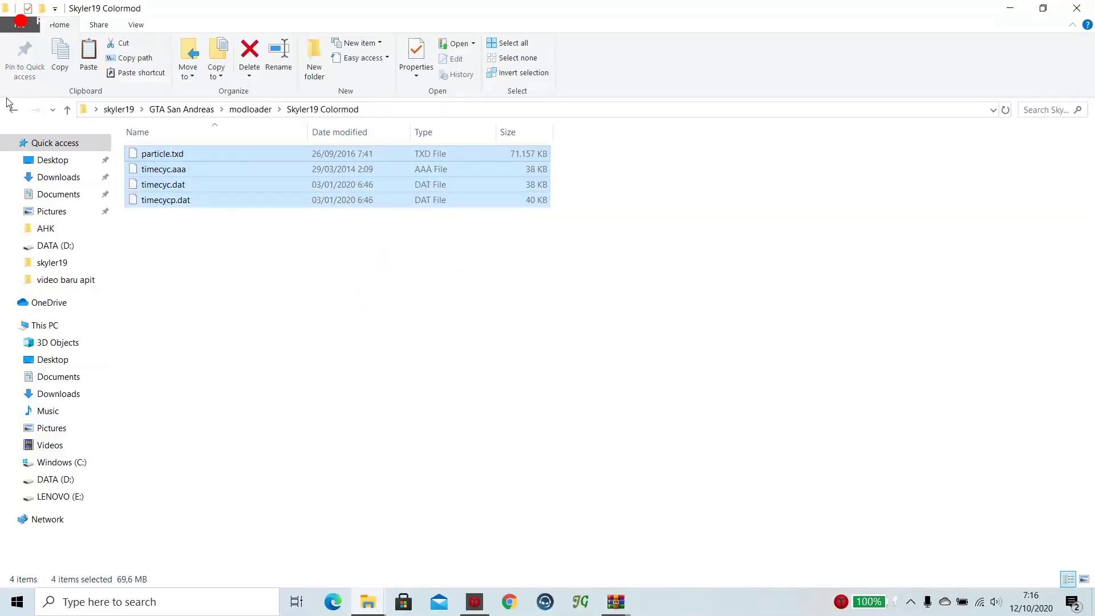
left_click(12, 107)
double_click(163, 248)
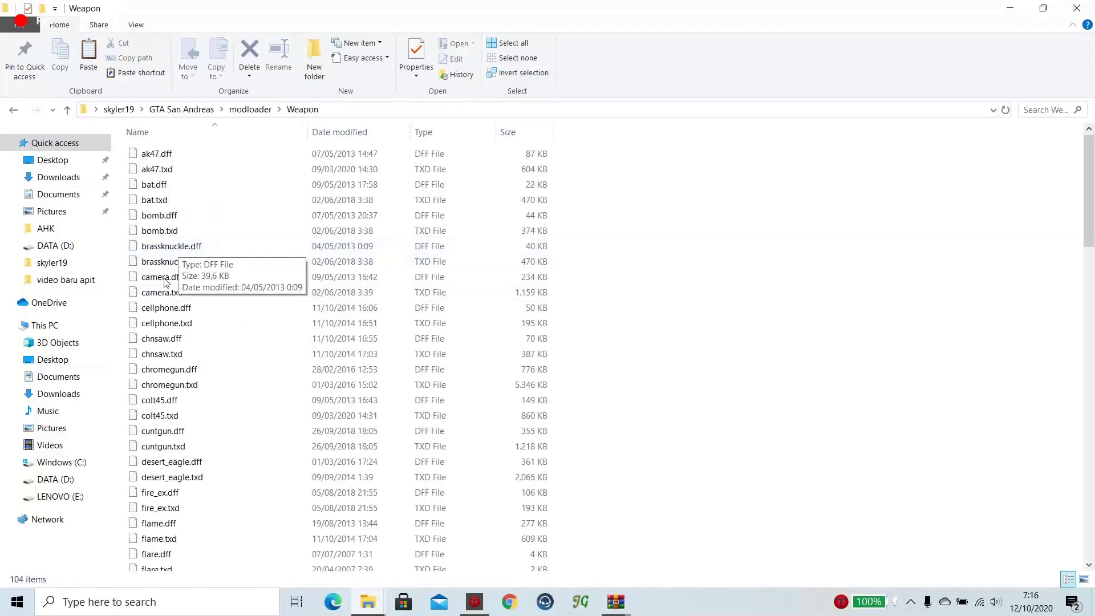
scroll(204, 316, "down", 9)
scroll(119, 203, "up", 9)
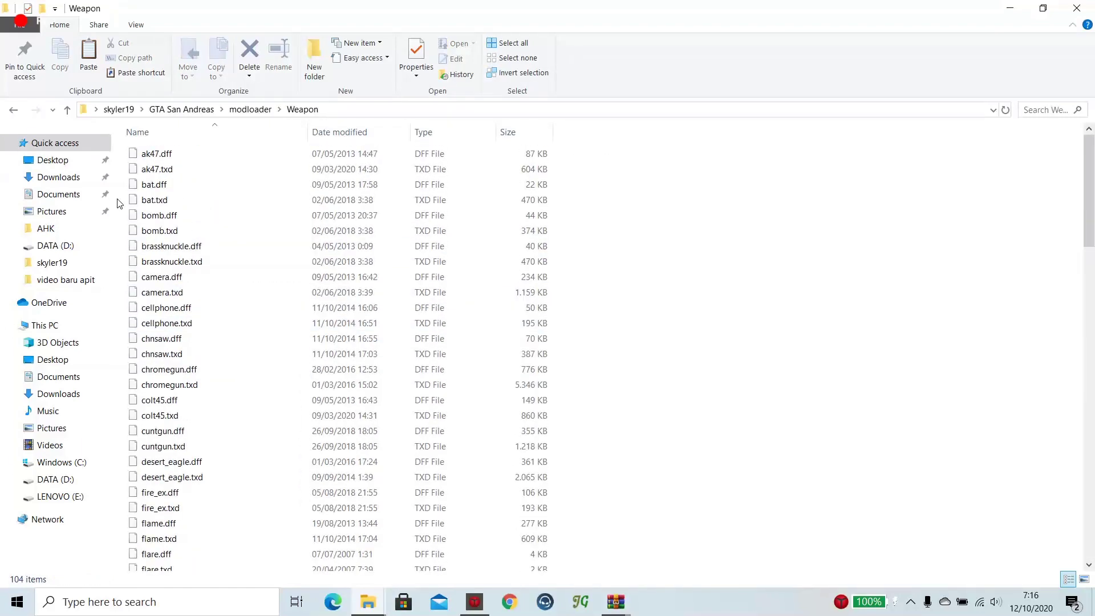
Examine the sound folders inside Weapon's Sound Mods, and return to the skyler19 folder.
left_click(12, 111)
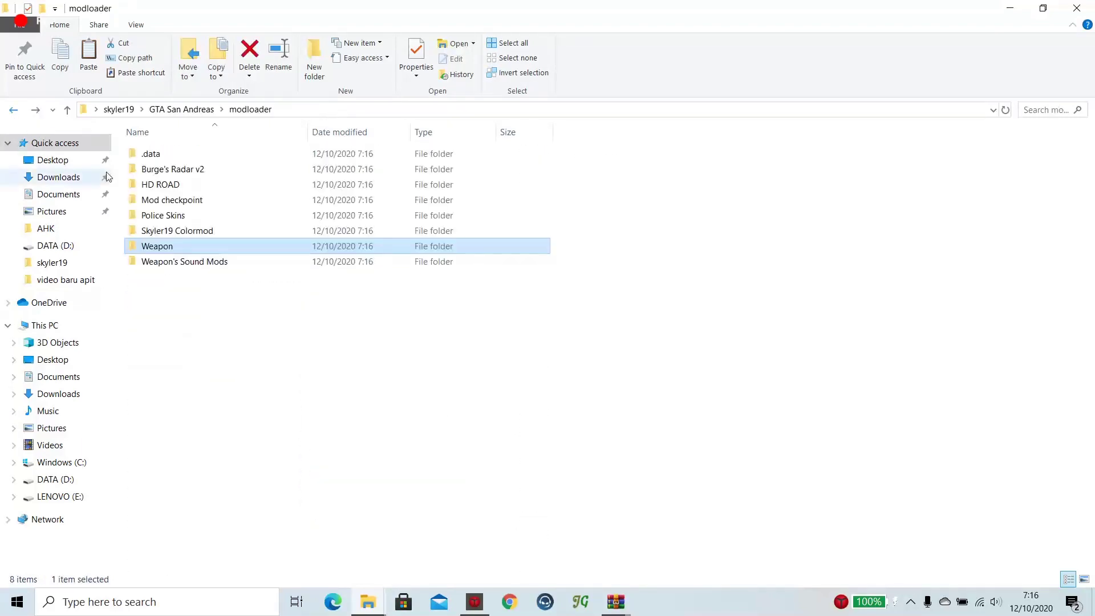
double_click(161, 261)
left_click(149, 201)
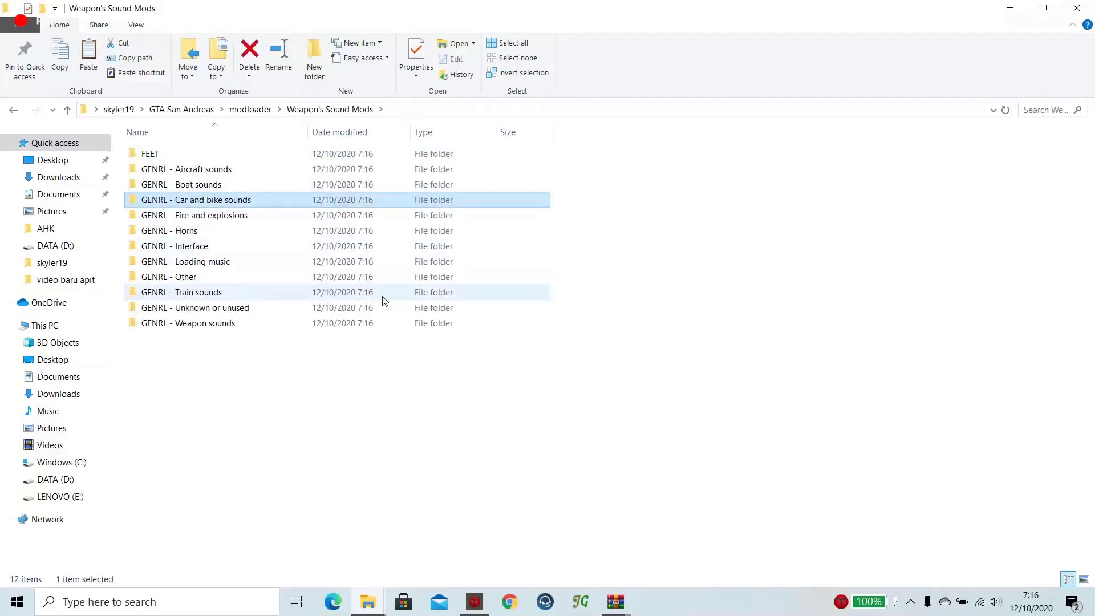
left_click_drag(650, 380, 114, 123)
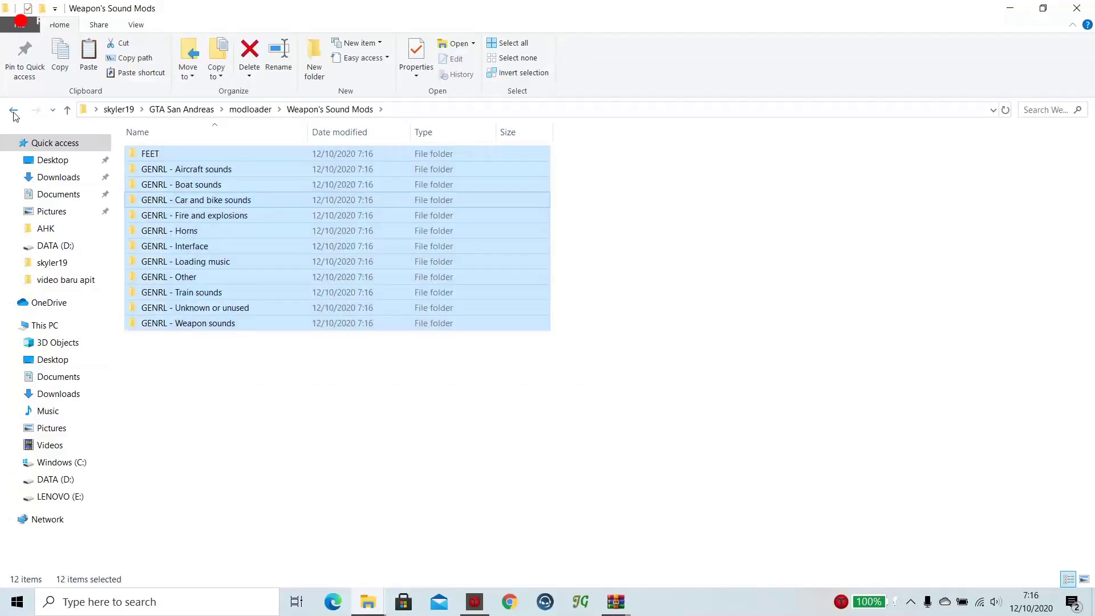
left_click(14, 111)
left_click(15, 112)
left_click(14, 112)
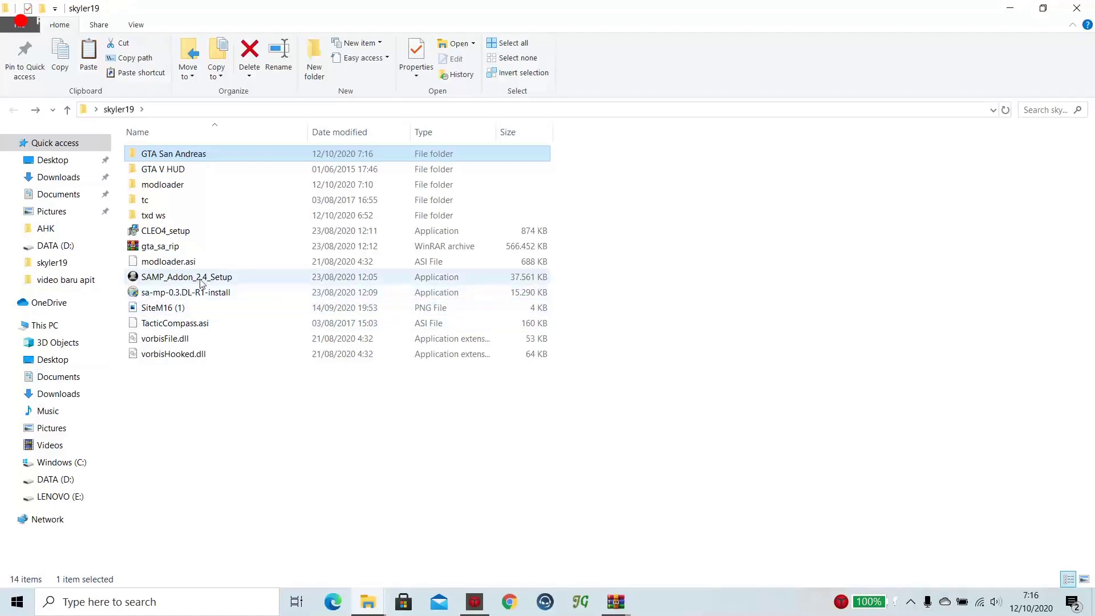
View the SiteM16 (1) crosshair image from the skyler19 folder and close it.
left_click(170, 310)
double_click(170, 309)
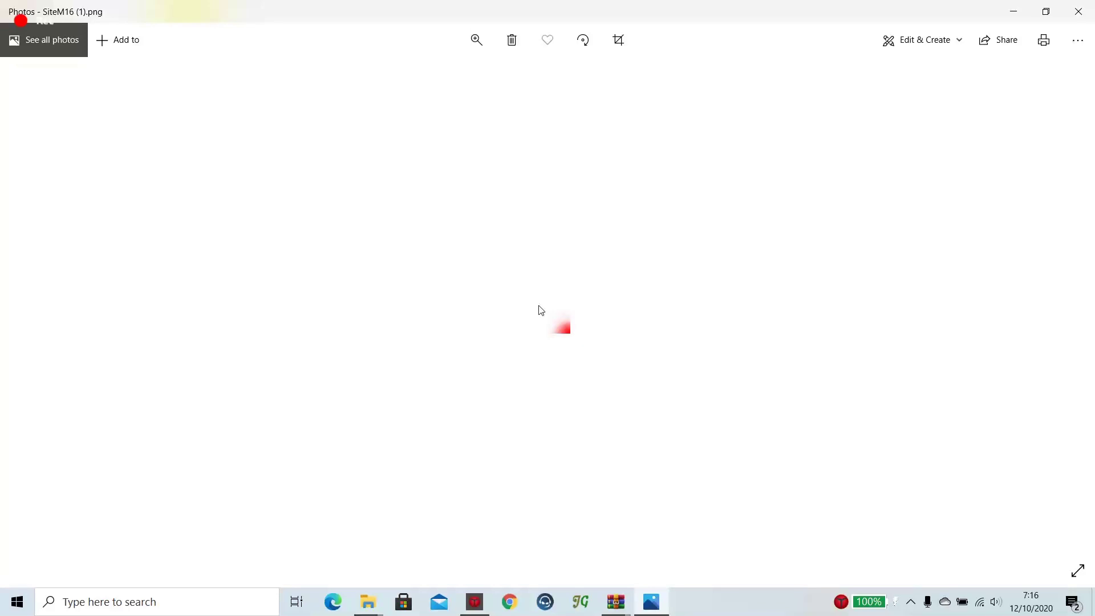
left_click(1078, 11)
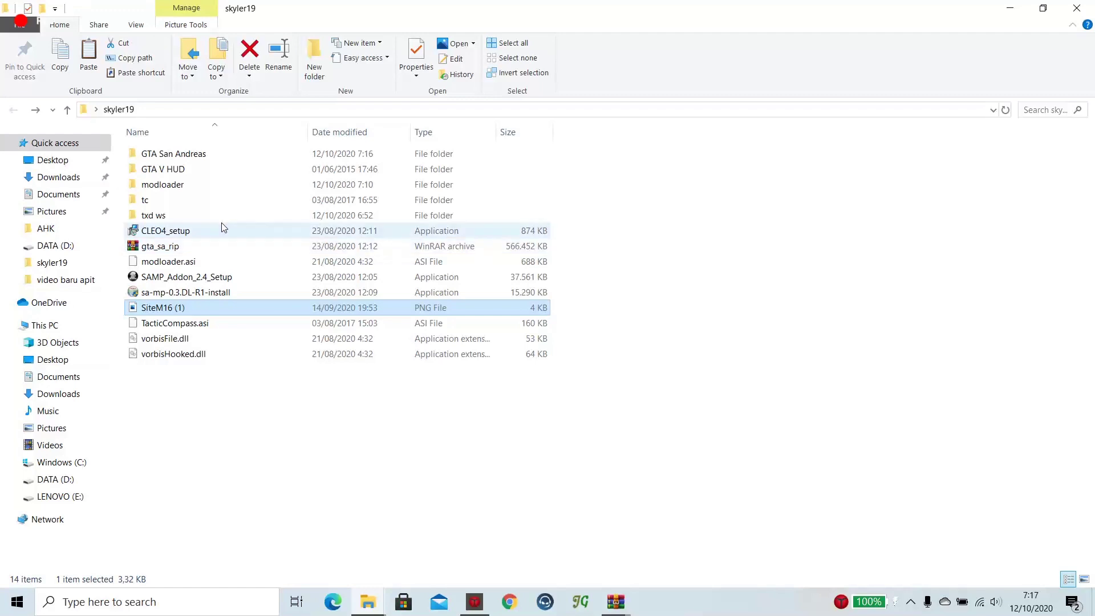
Launch the txdworkshop application from the txd ws folder.
double_click(165, 215)
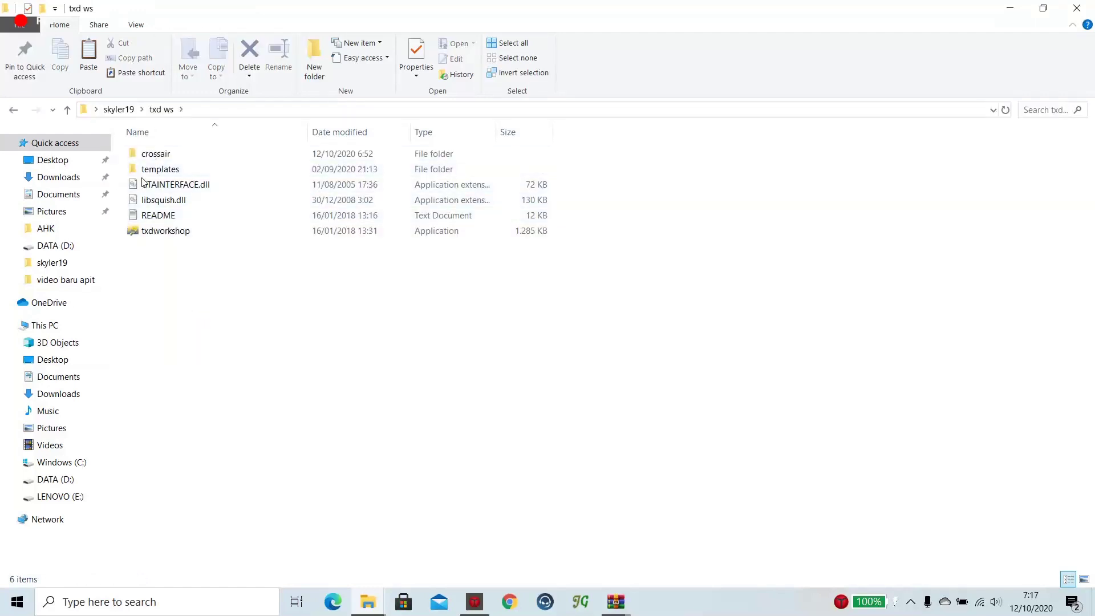
double_click(151, 232)
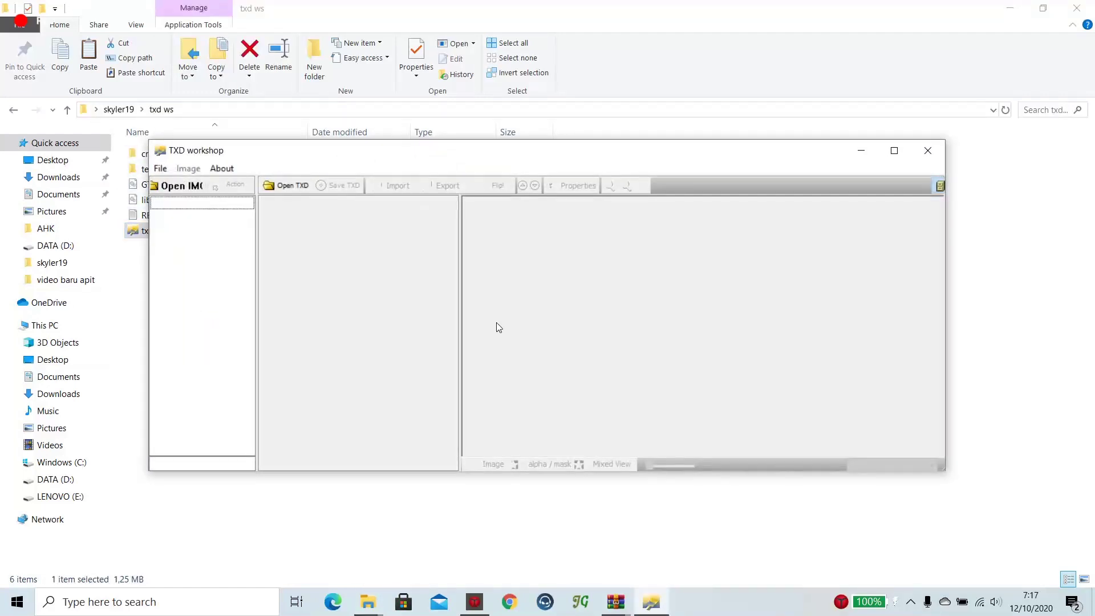
left_click(179, 186)
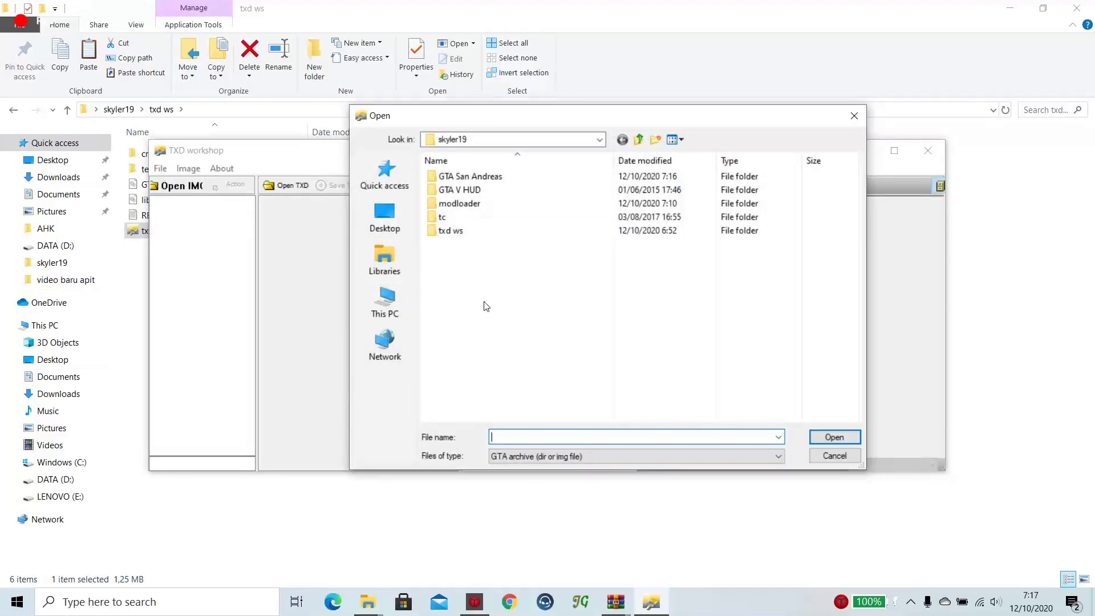
left_click(386, 306)
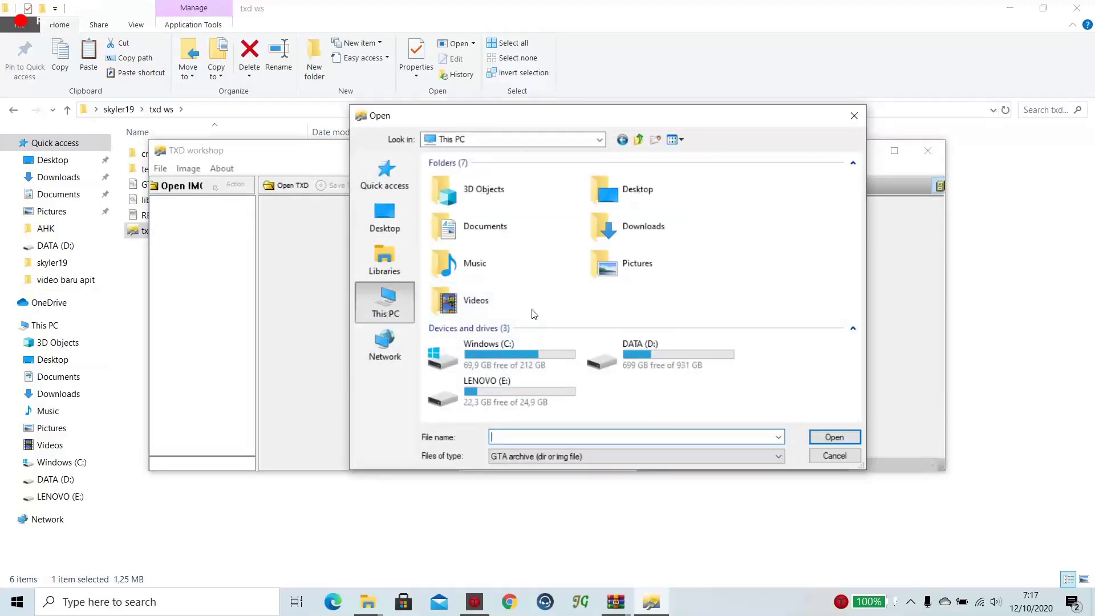
left_click(384, 219)
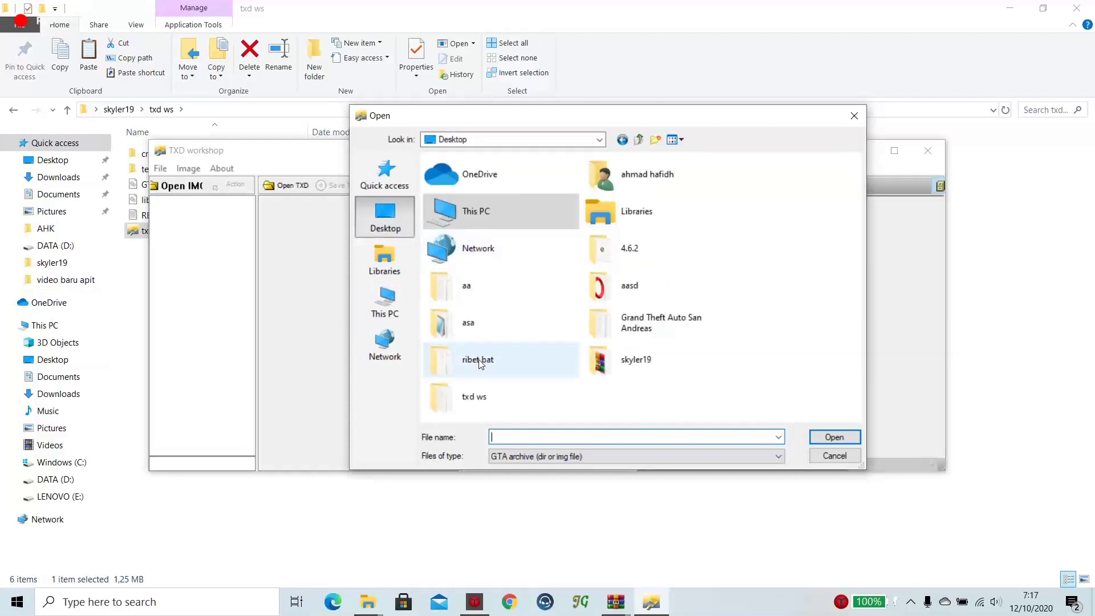
double_click(633, 360)
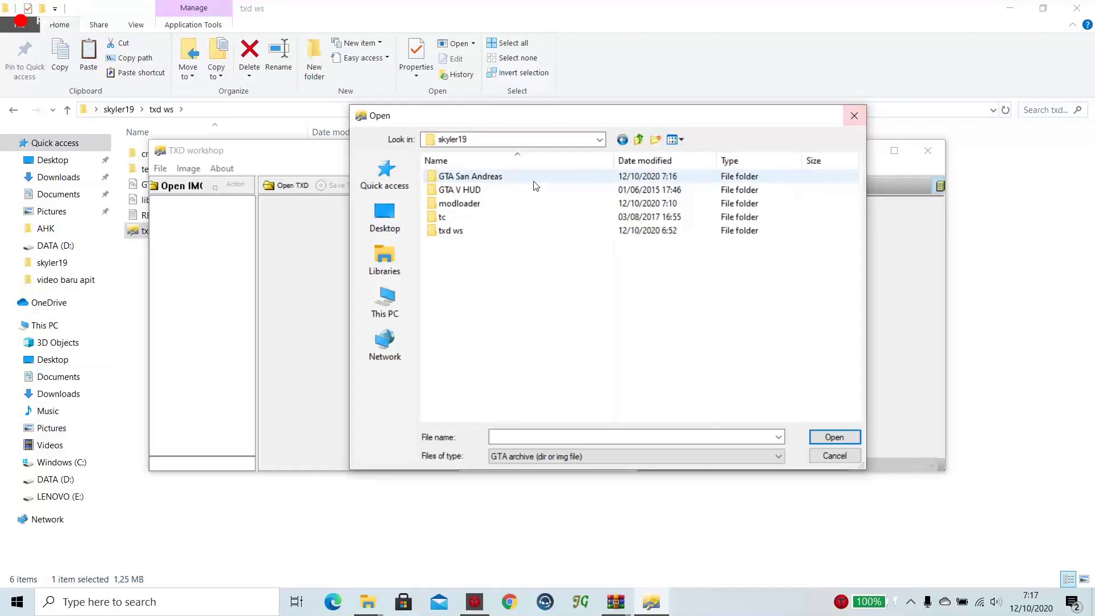
double_click(490, 176)
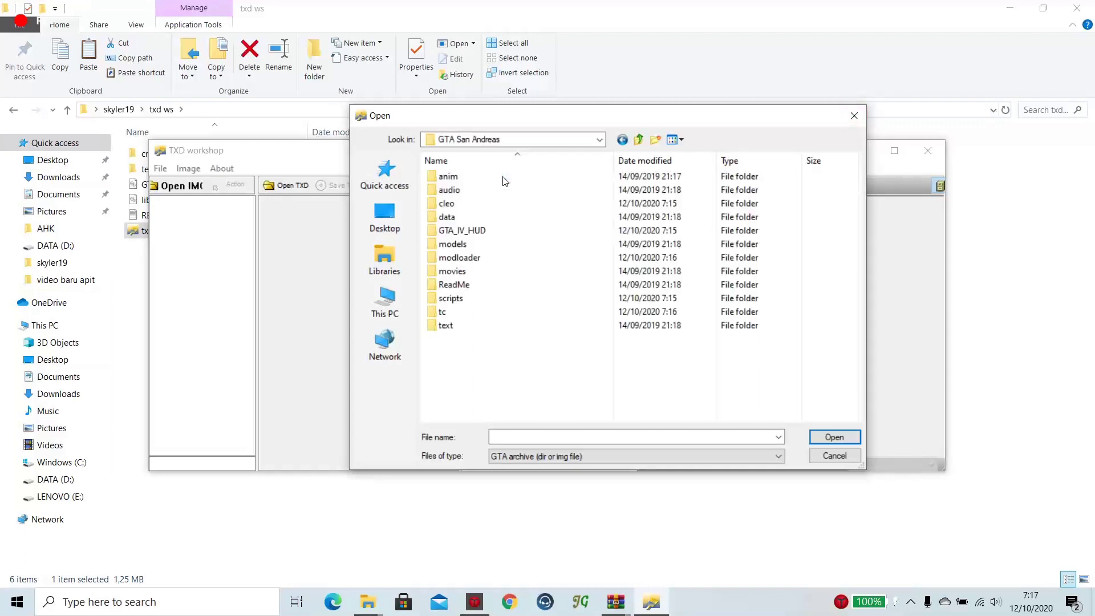
left_click(473, 232)
double_click(472, 235)
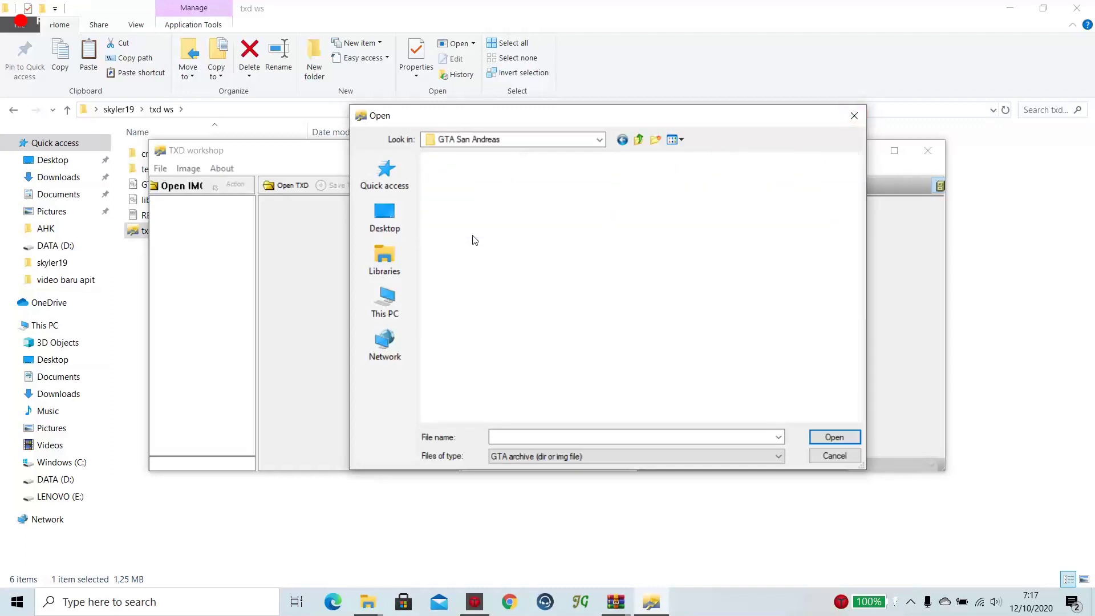
left_click(543, 456)
left_click(536, 464)
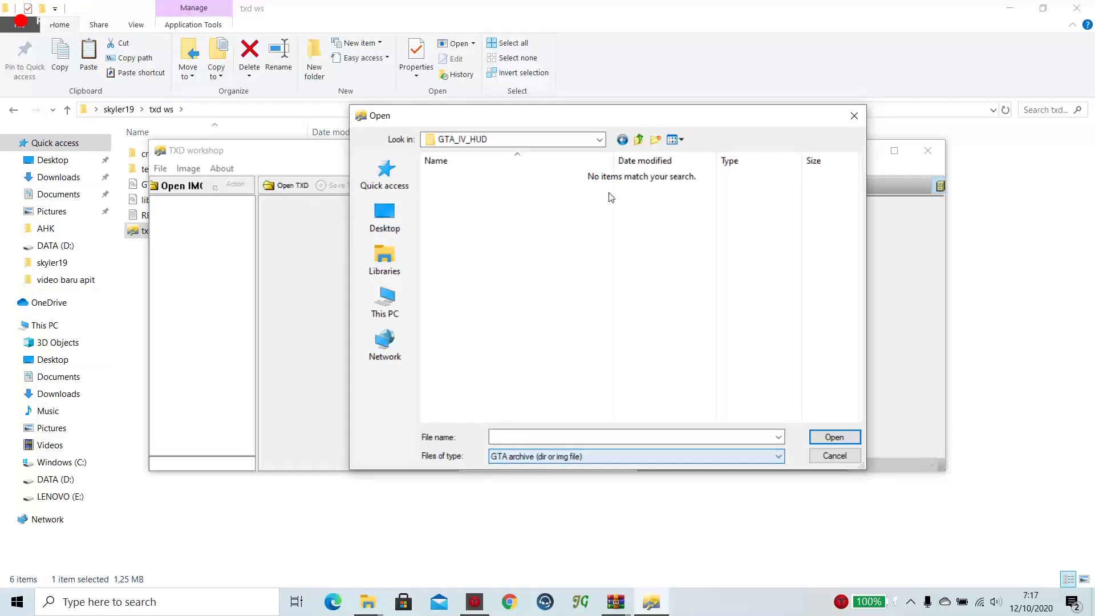
left_click(638, 140)
left_click(638, 140)
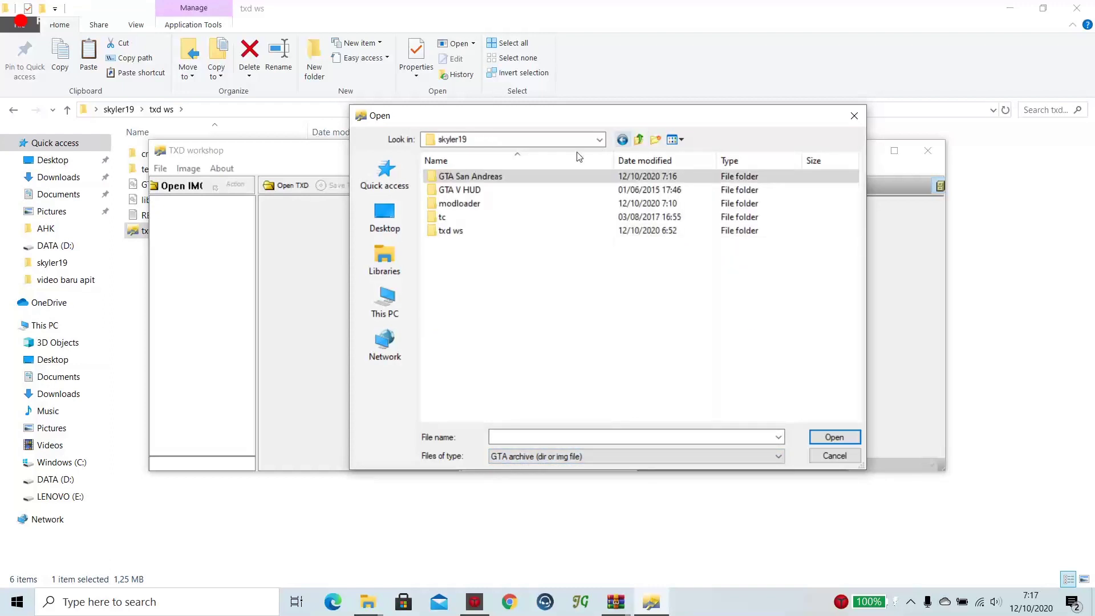
left_click(492, 191)
double_click(495, 190)
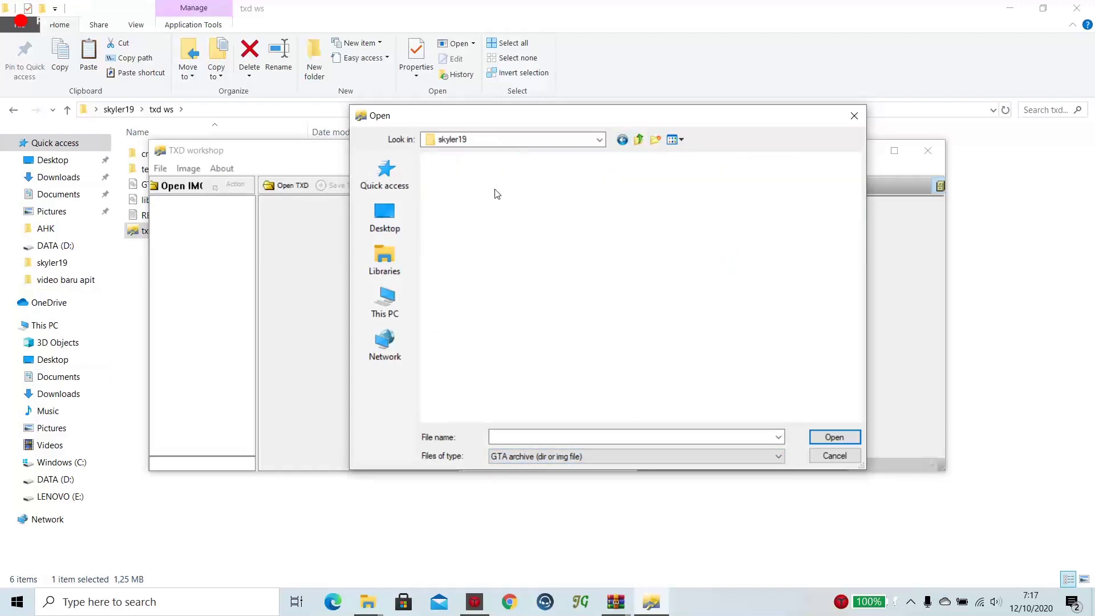
double_click(498, 190)
left_click(639, 141)
left_click(639, 141)
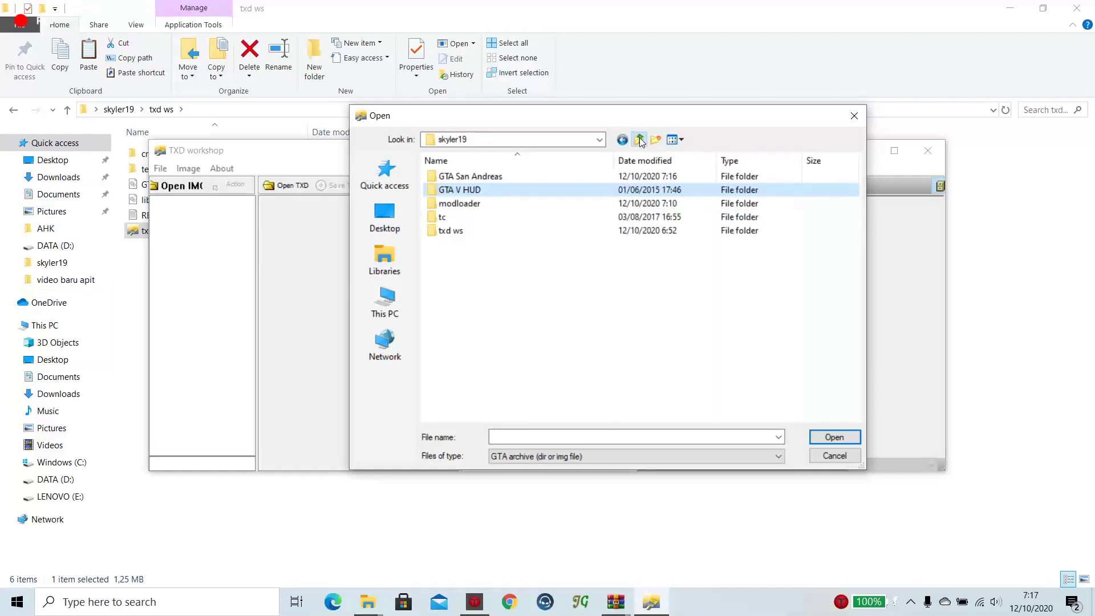
left_click(639, 140)
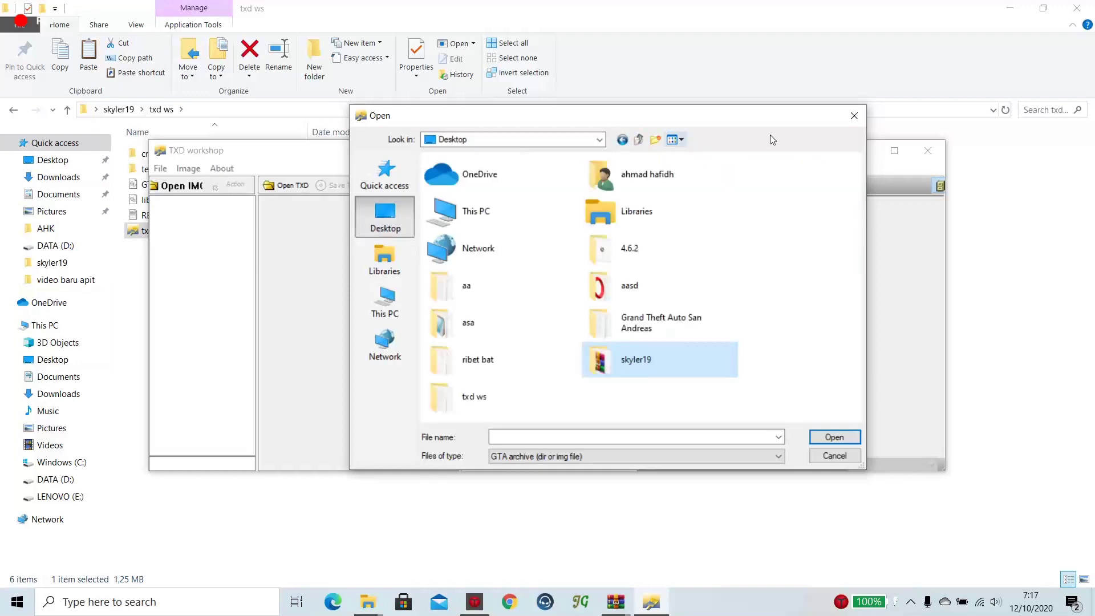
left_click(856, 116)
left_click(928, 150)
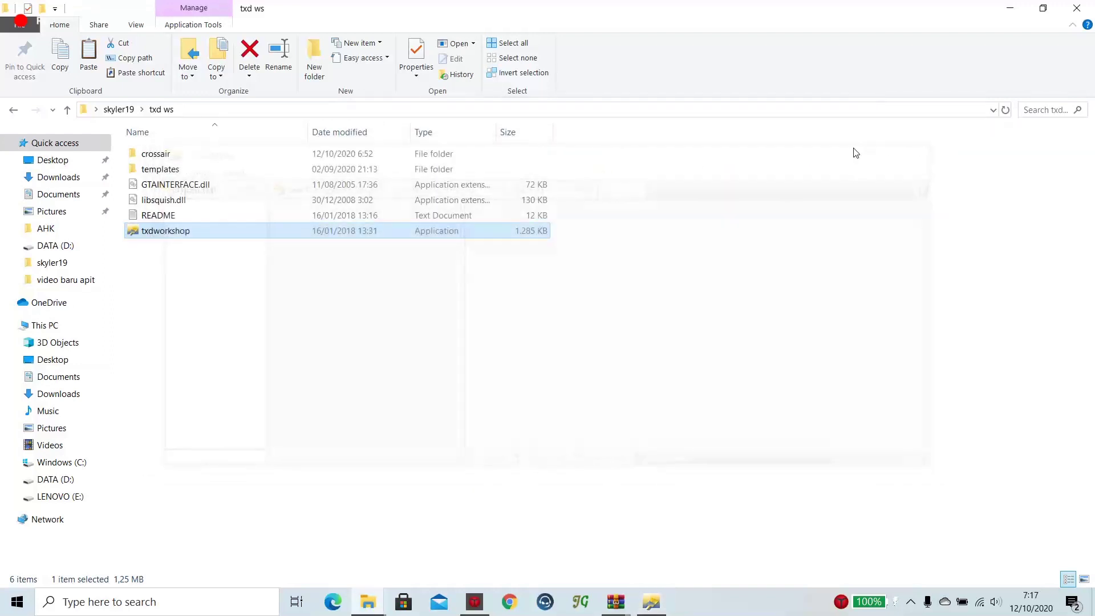
Locate hud.txd in the GTA_IV_HUD folder of GTA San Andreas, and return to the skyler19 folder.
left_click(11, 109)
double_click(186, 154)
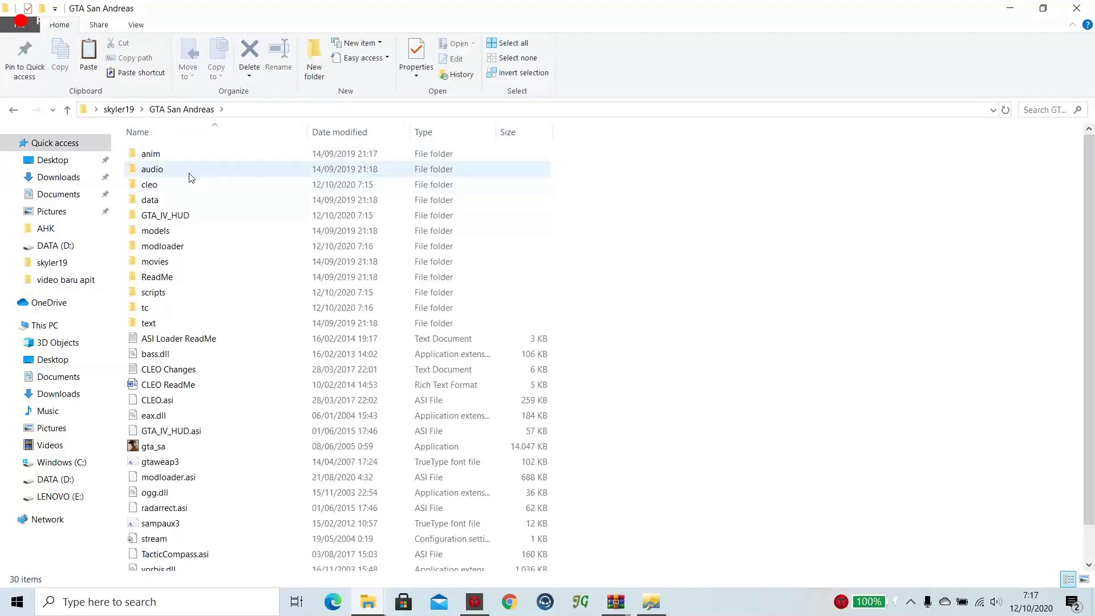
double_click(178, 215)
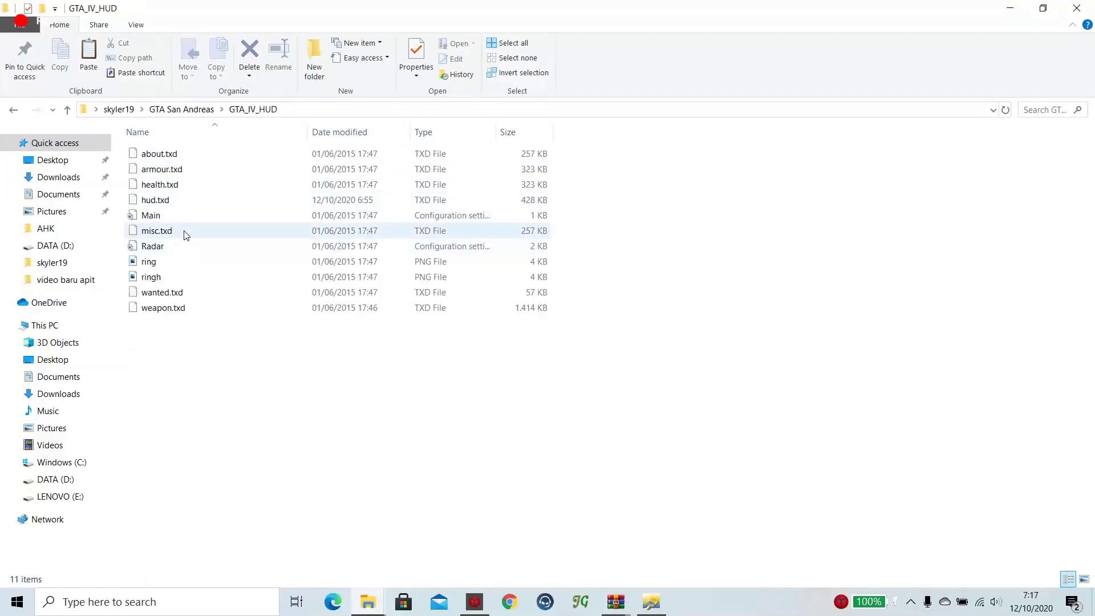
left_click(183, 200)
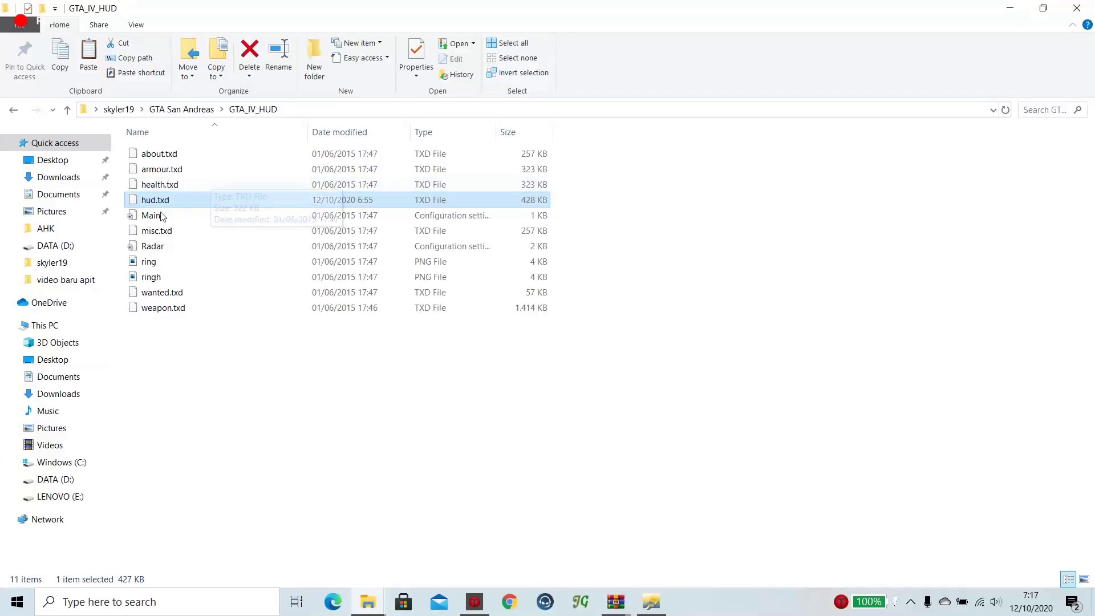
left_click(12, 111)
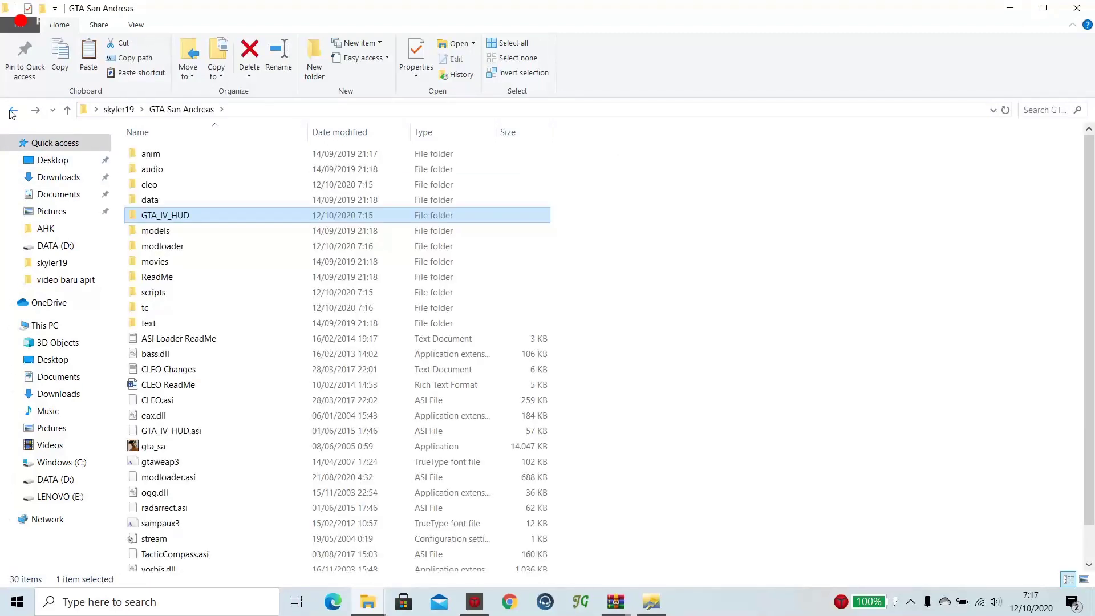
left_click(12, 111)
Switch to TXD Workshop and open hud.txd from the GTA_IV_HUD folder inside GTA San Andreas.
left_click(652, 601)
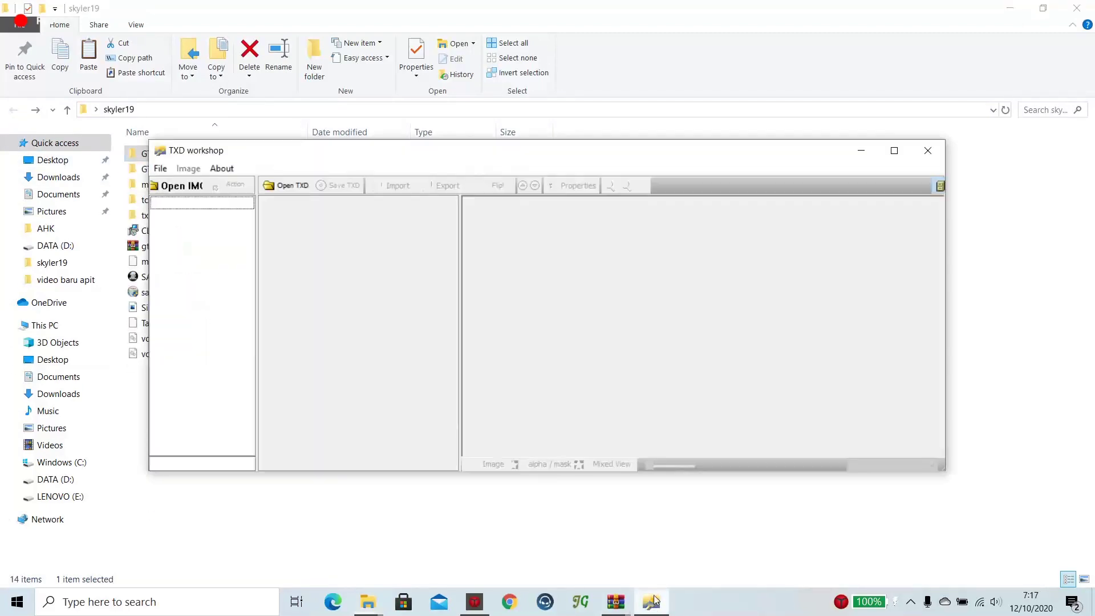
left_click(285, 187)
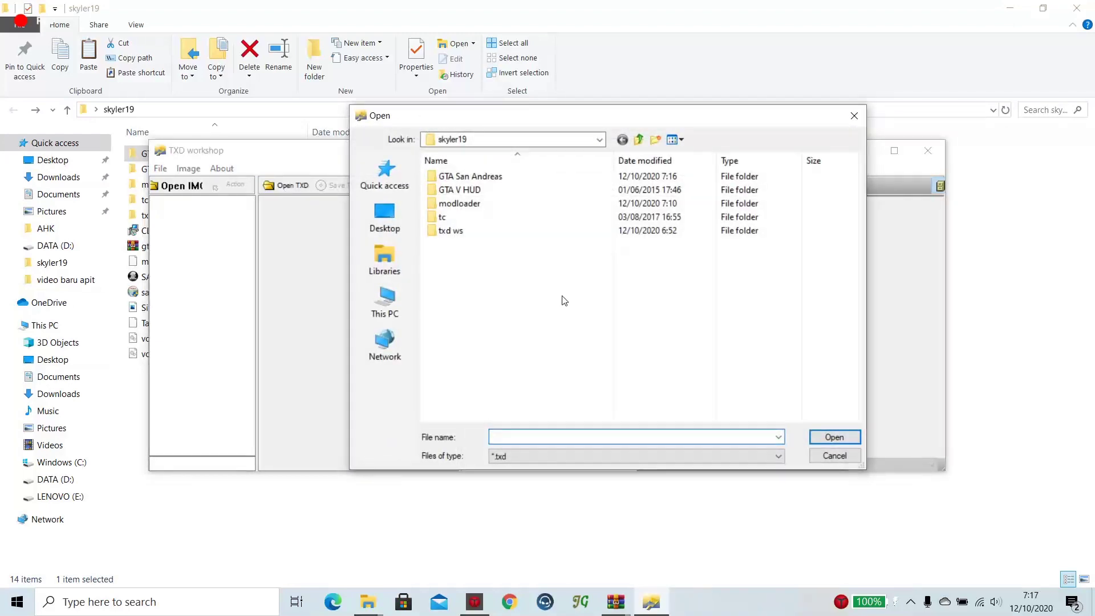
double_click(491, 176)
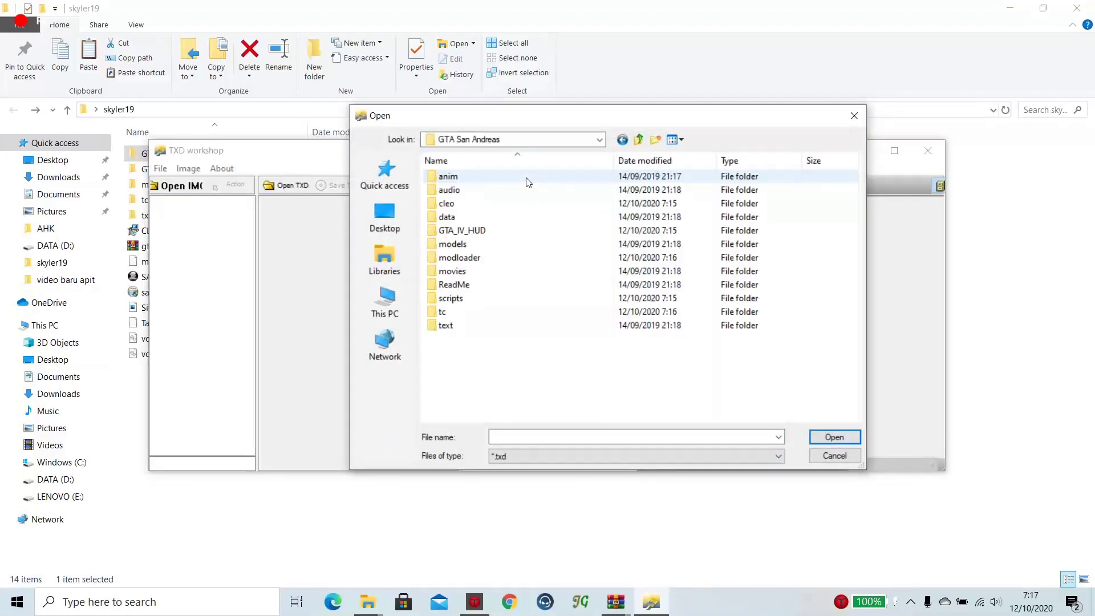
double_click(481, 230)
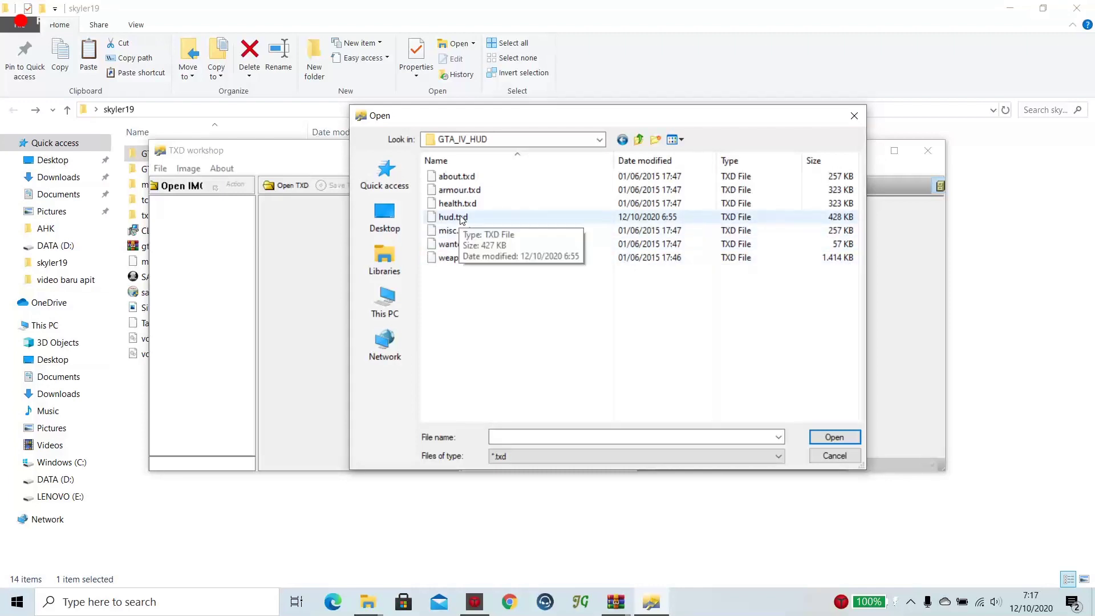
double_click(479, 217)
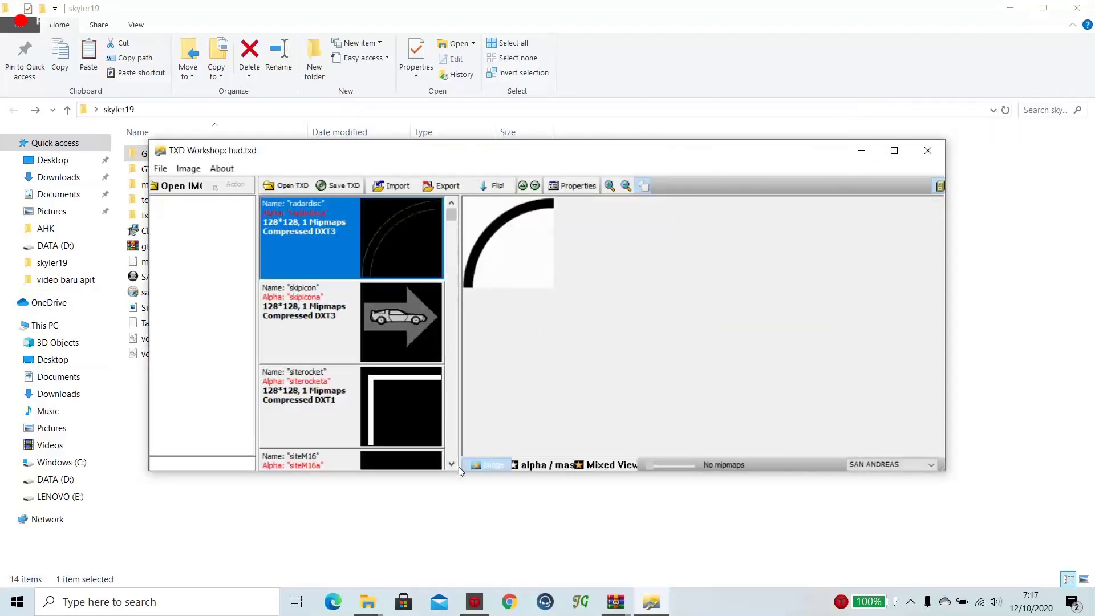
Select the siteM16 texture in hud.txd and start importing an image for it, going up to the skyler19 folder.
scroll(453, 466, "down", 2)
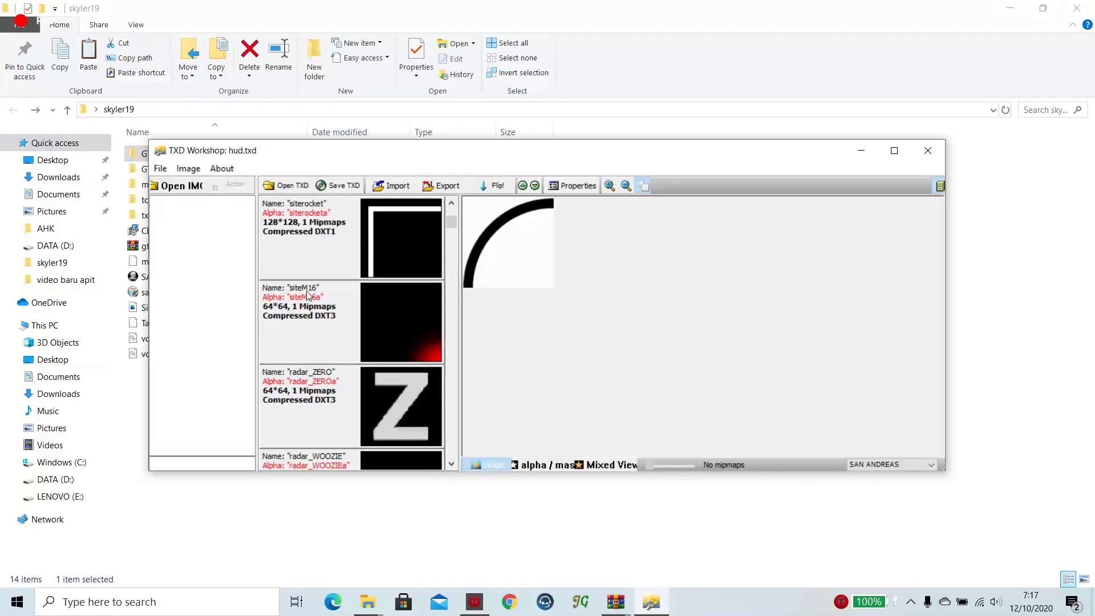
left_click(302, 294)
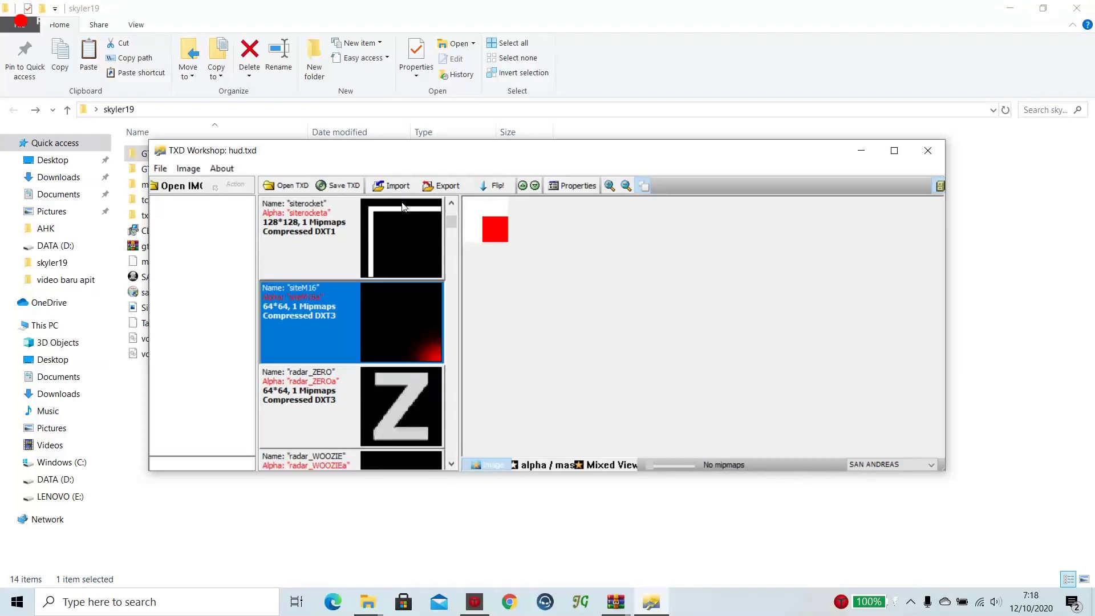
left_click(387, 184)
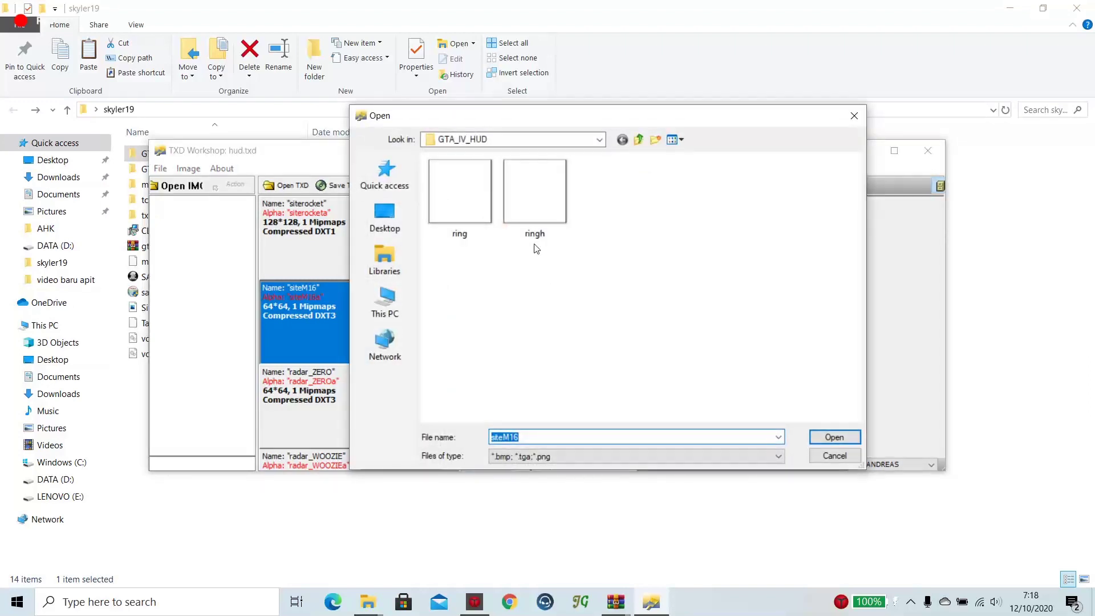
left_click(639, 140)
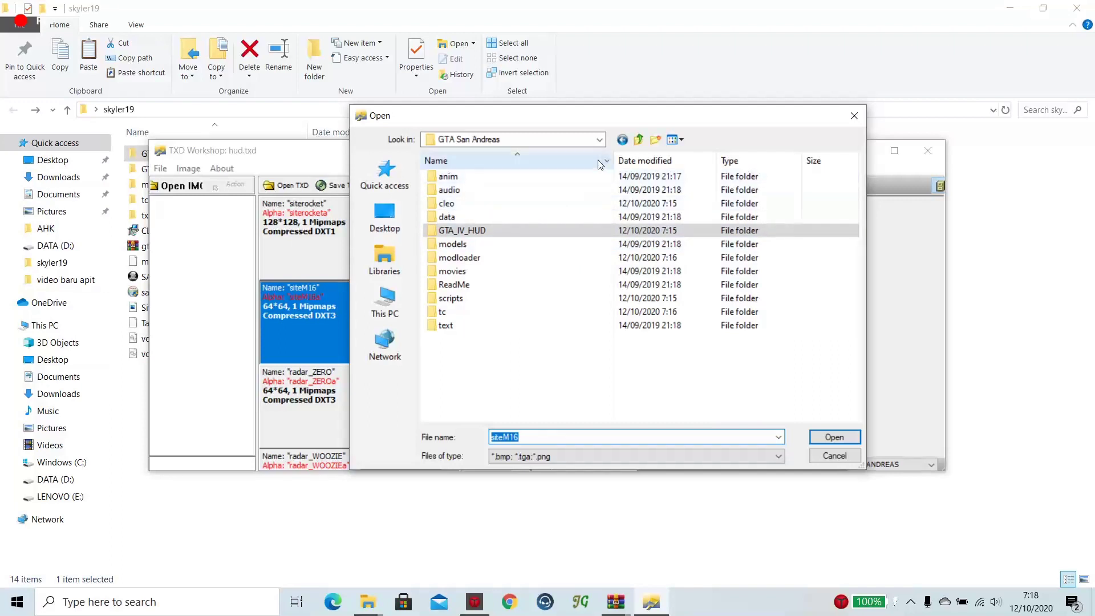
left_click(638, 140)
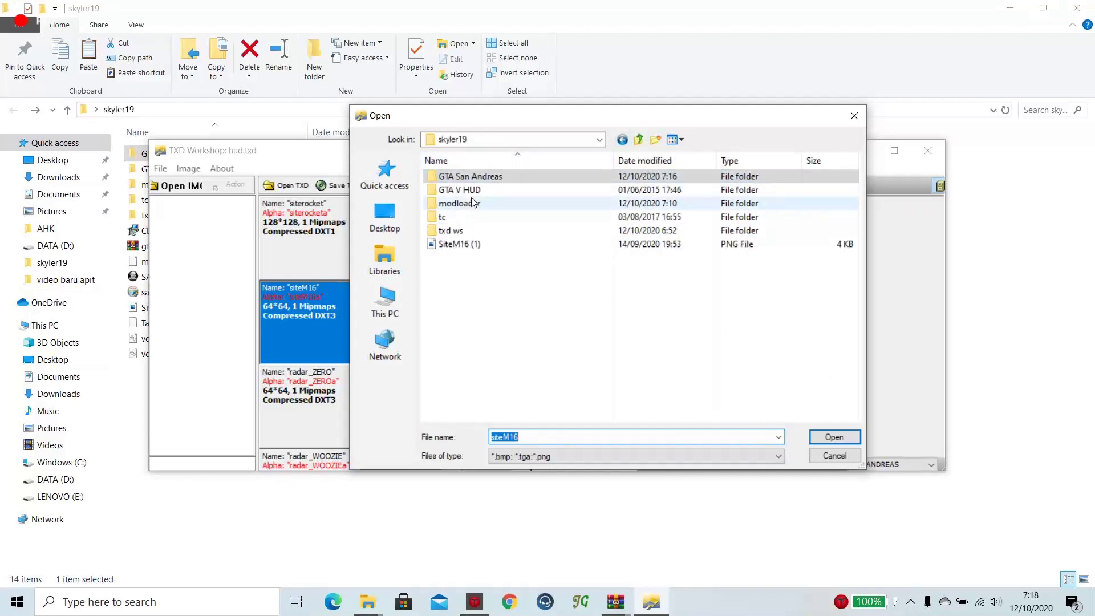
Browse the crosshair images in the crossair folder of txd ws, and return to the skyler19 folder.
double_click(461, 231)
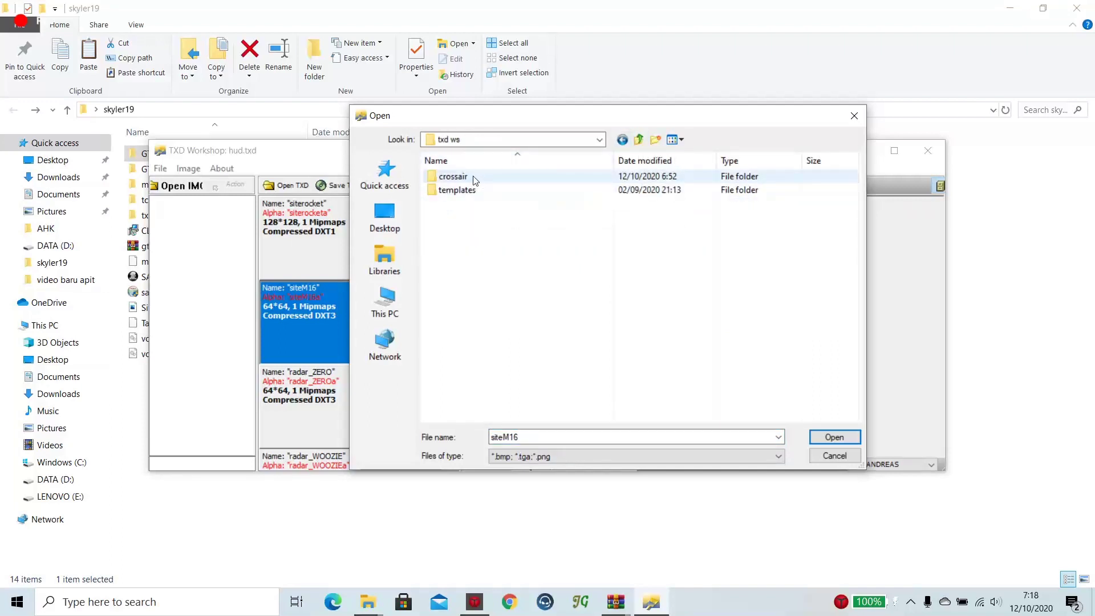
double_click(478, 179)
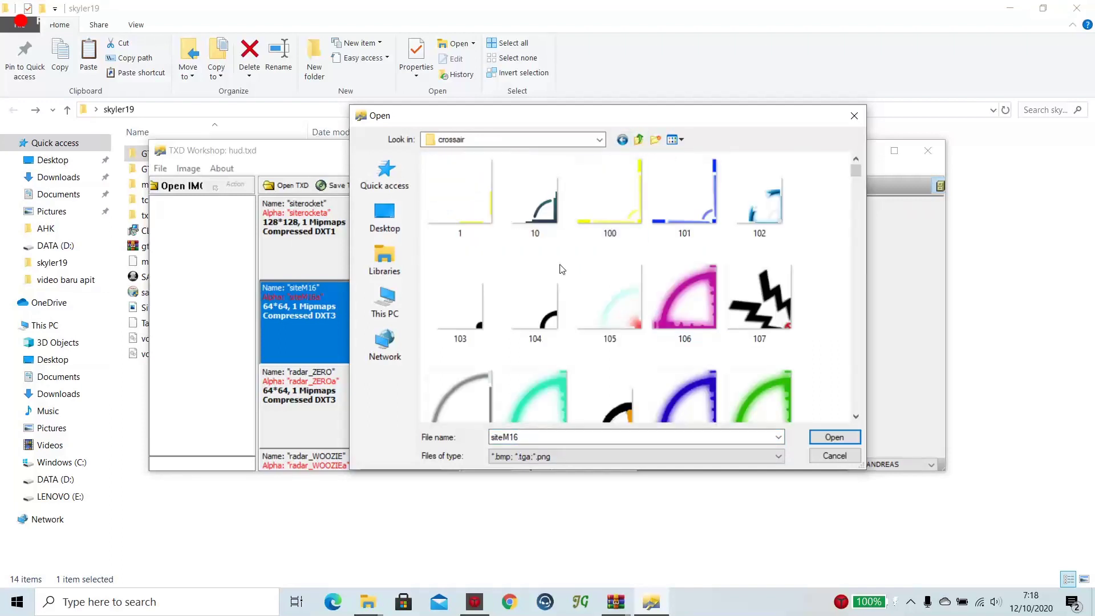
left_click(856, 415)
left_click(856, 416)
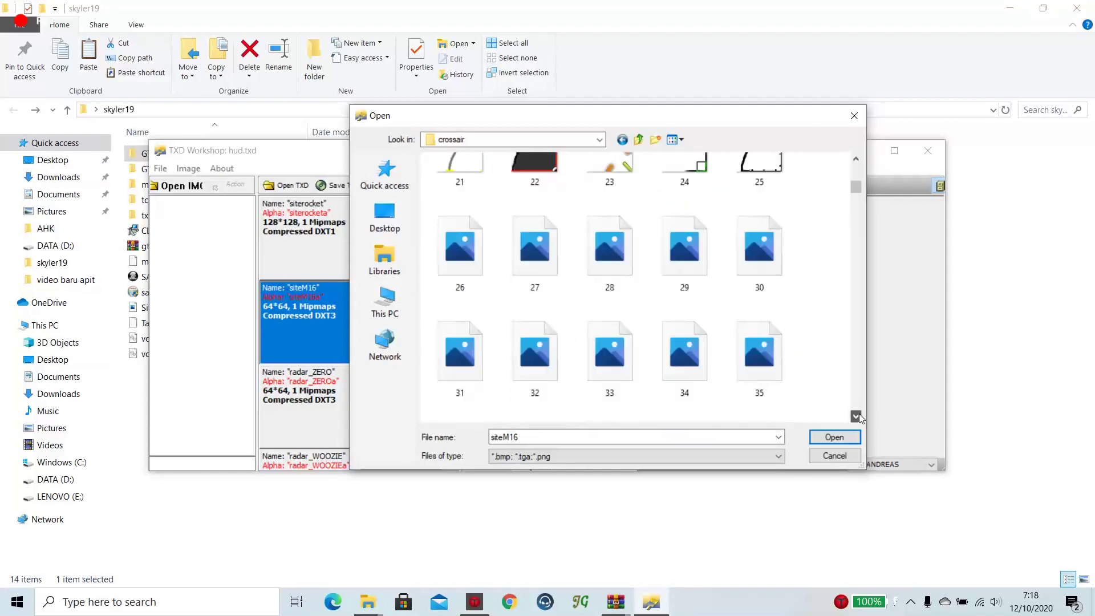
left_click(622, 139)
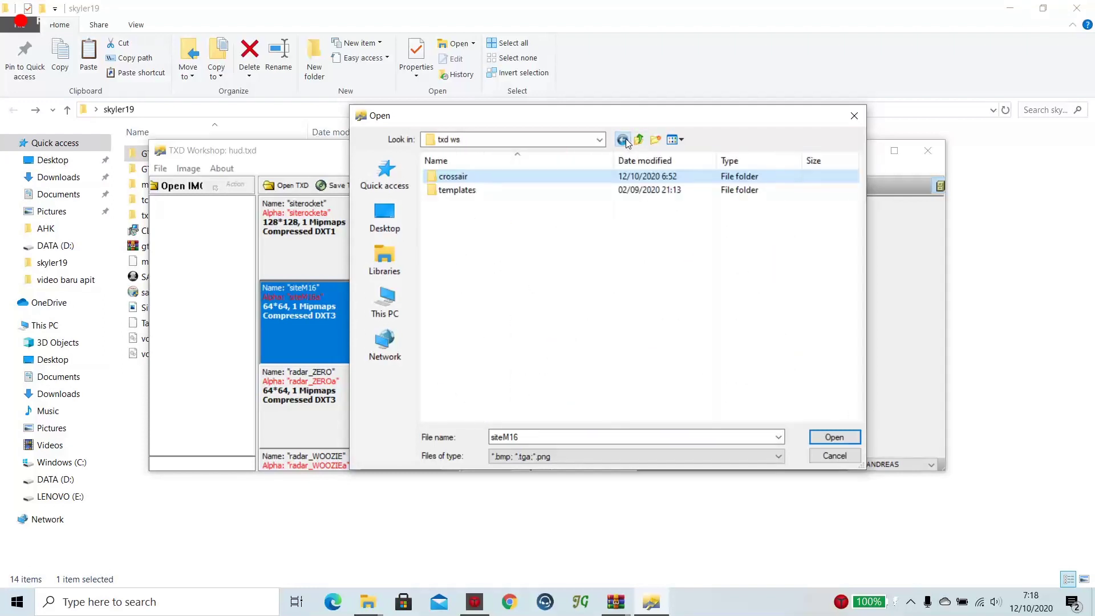
left_click(623, 140)
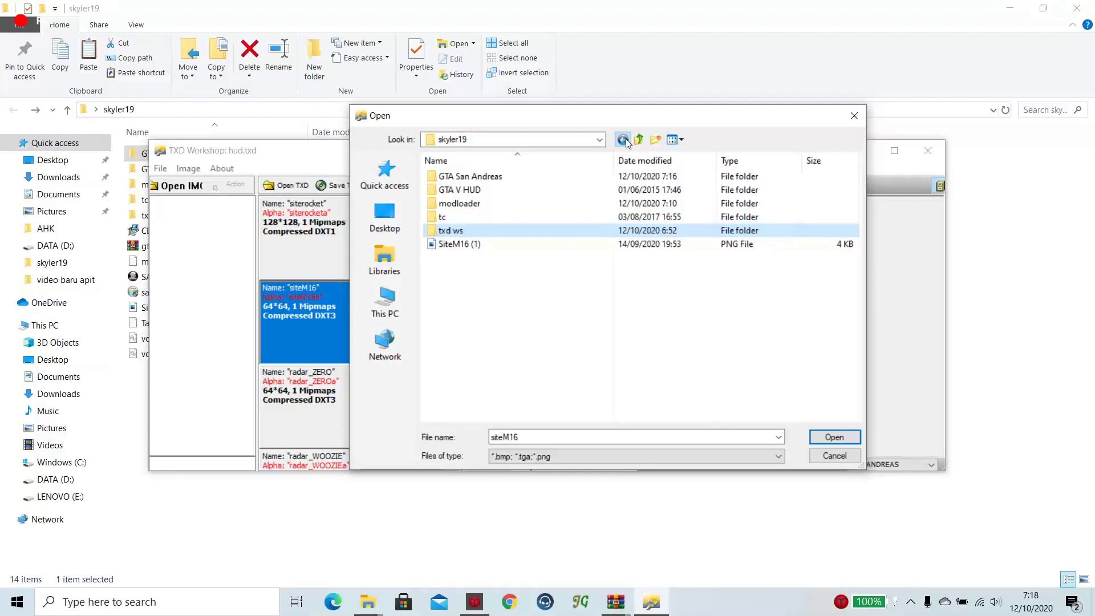
Import SiteM16 (1) into the siteM16 texture and close TXD Workshop.
double_click(477, 243)
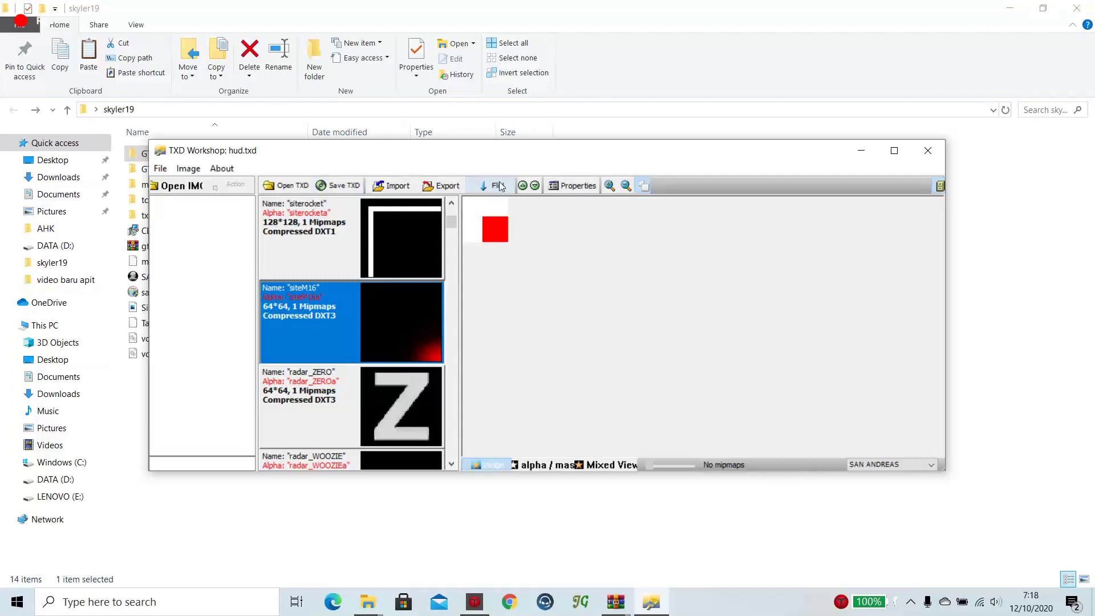
left_click(928, 151)
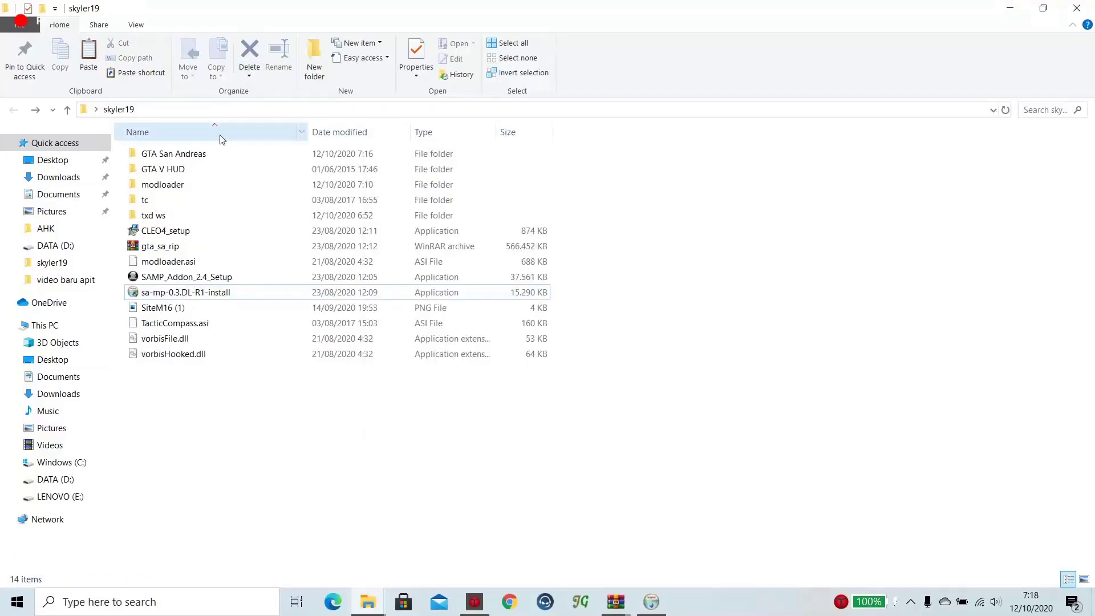
Copy the GTA San Andreas folder's path and enter it as the destination folder in the San Andreas Multiplayer 0.3.DL-R1 setup.
double_click(216, 154)
left_click(274, 110)
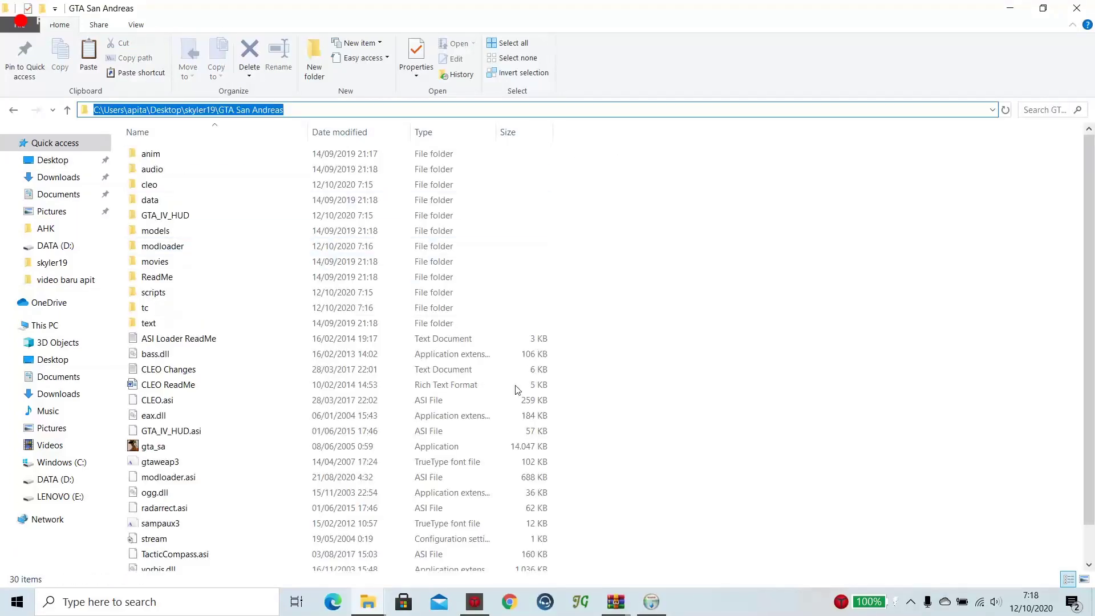
key("ctrl+c")
left_click(652, 602)
key("ctrl+v")
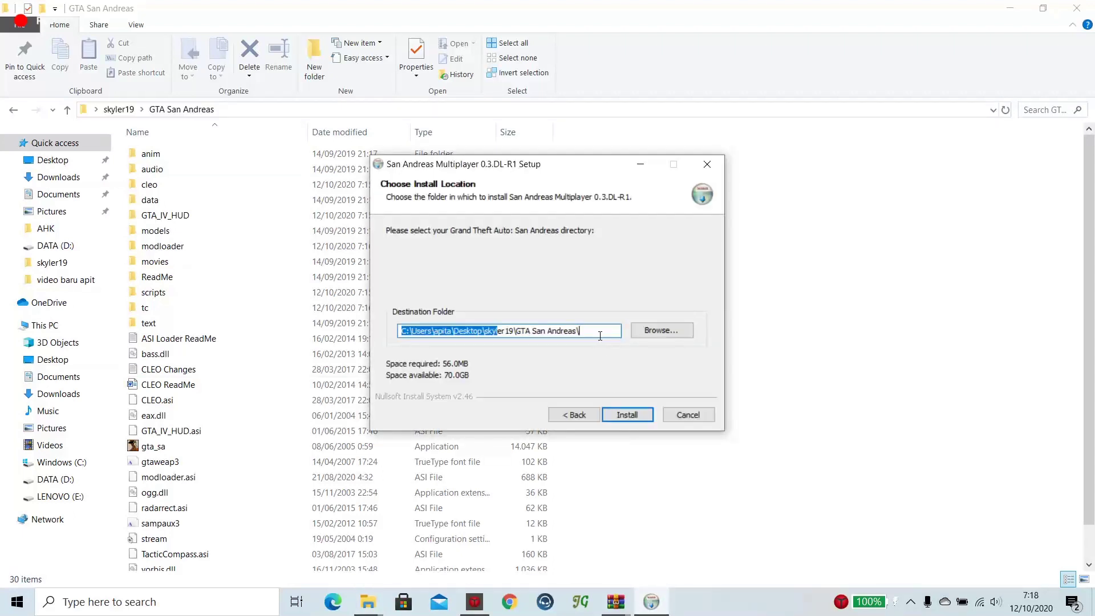
Install San Andreas Multiplayer 0.3.DL-R1, retrying and finally skipping gtaweap3.ttf, and finish the setup.
left_click(642, 416)
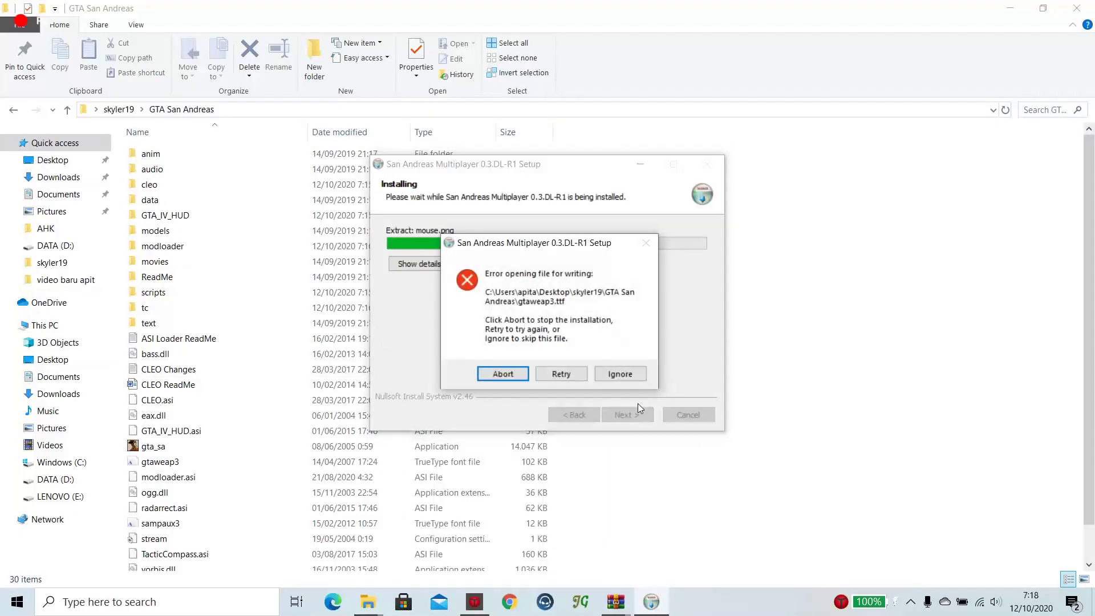
left_click(563, 374)
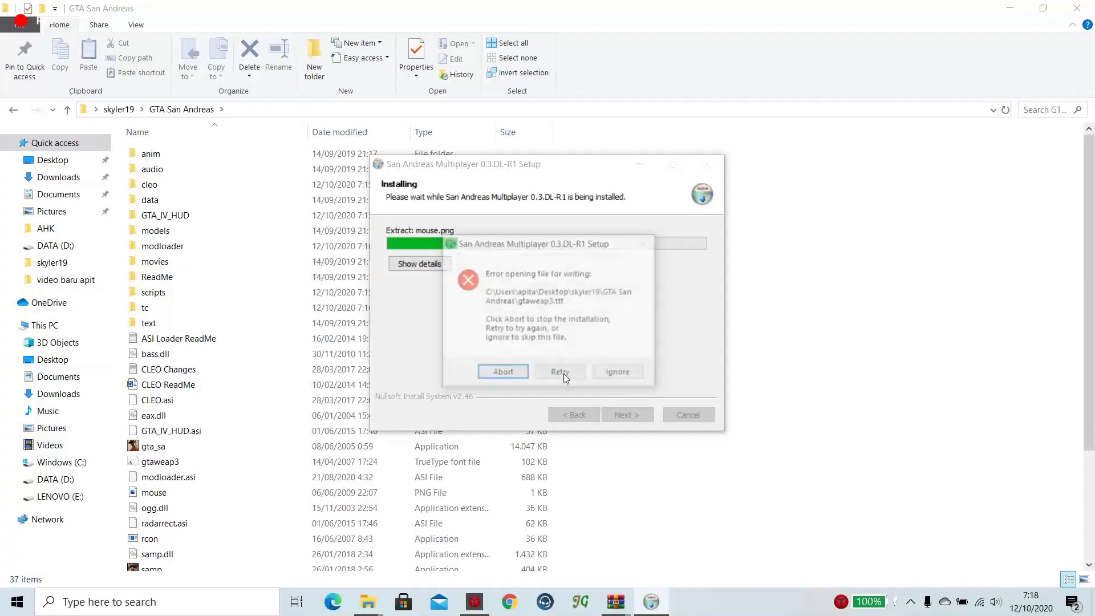
left_click(621, 371)
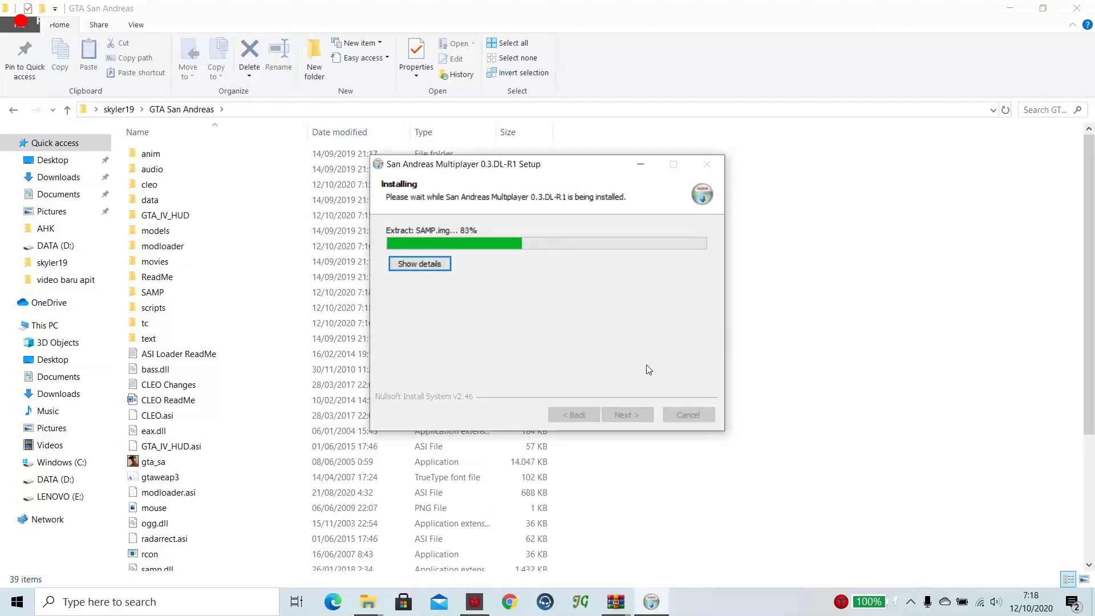
left_click(627, 414)
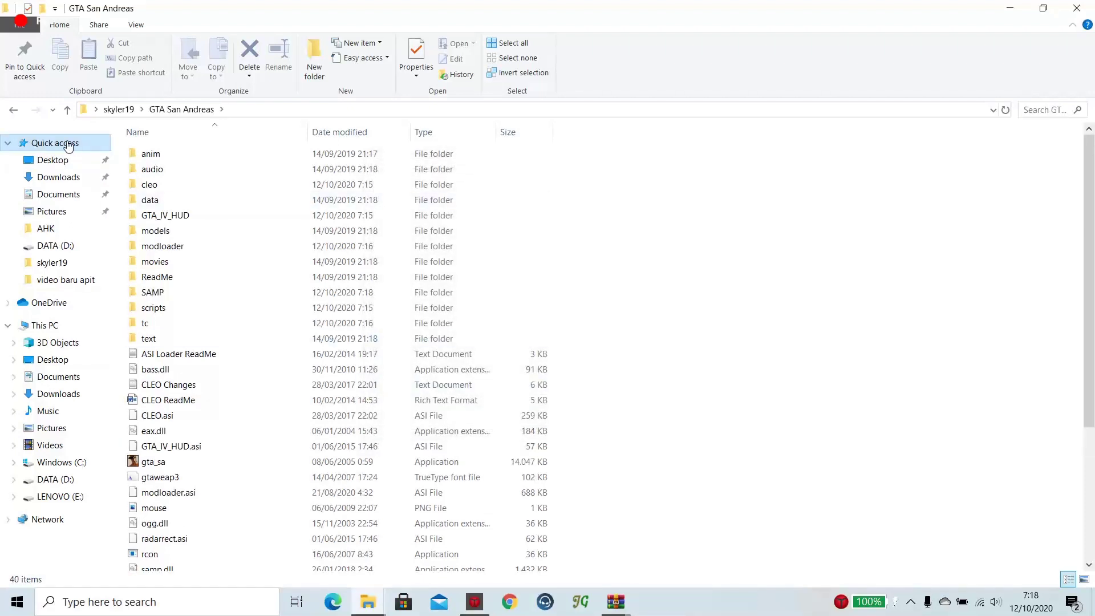
Launch SAMP_Addon_2.4_Setup from the skyler19 folder and choose the GTA San Andreas folder inside skyler19 as its destination.
left_click(117, 109)
double_click(235, 277)
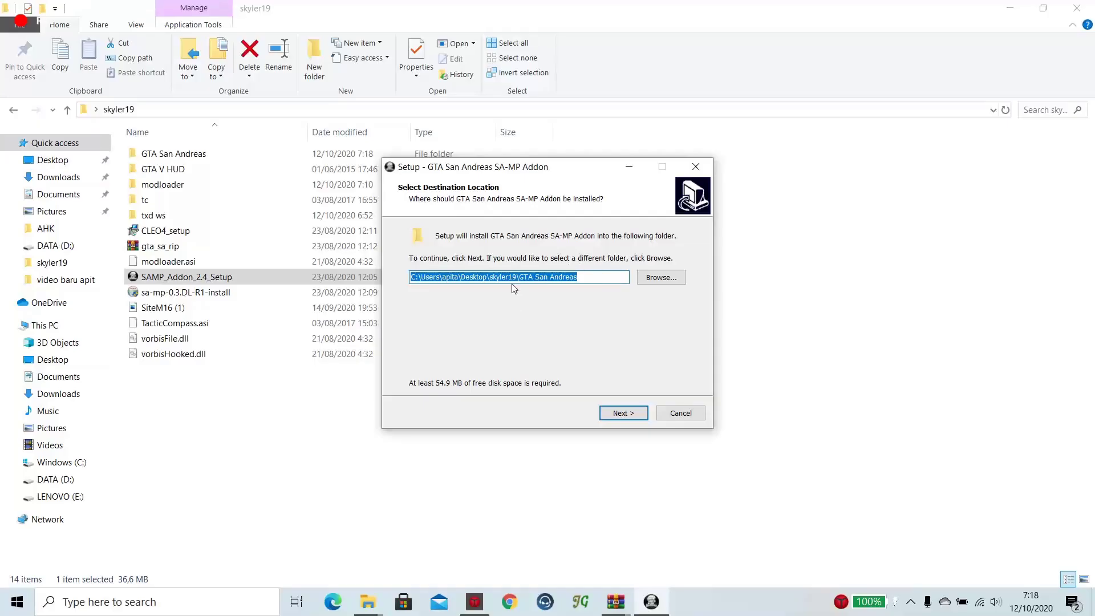
left_click(561, 279)
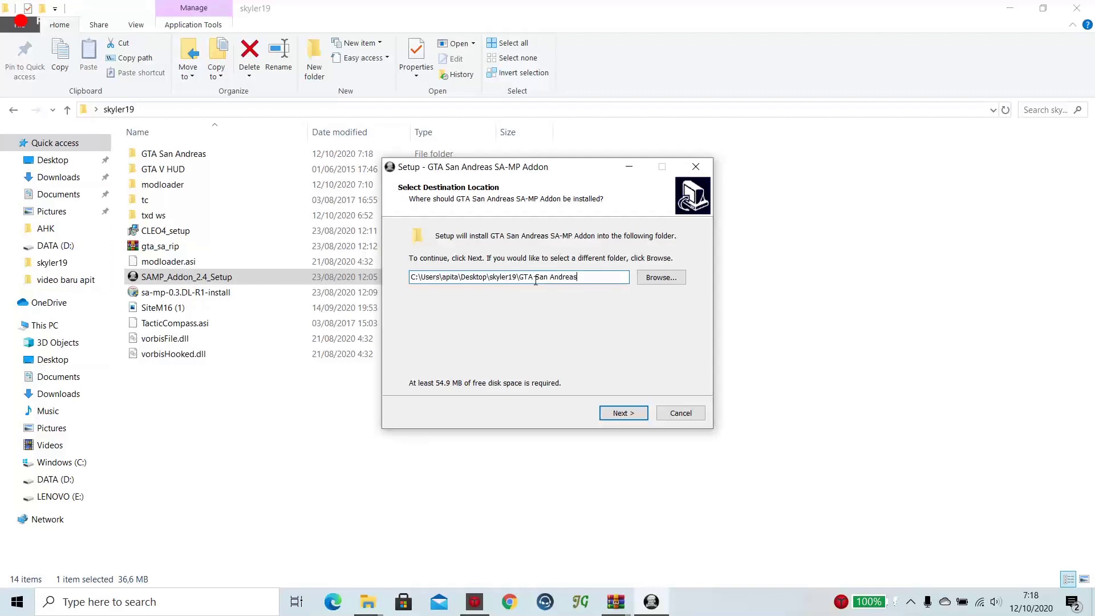
left_click(661, 277)
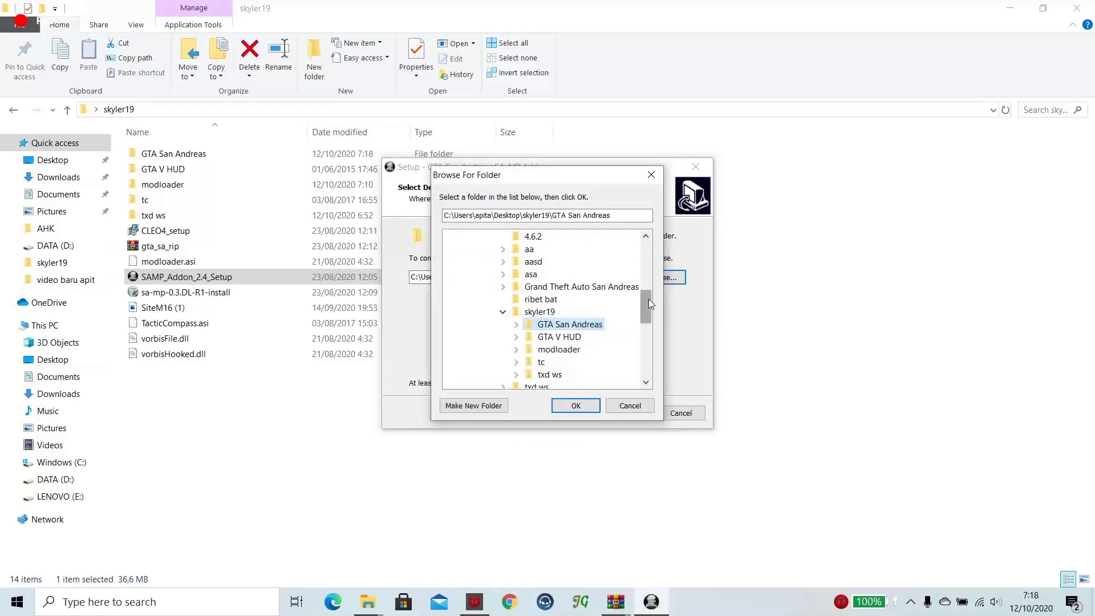
left_click_drag(648, 299, 584, 291)
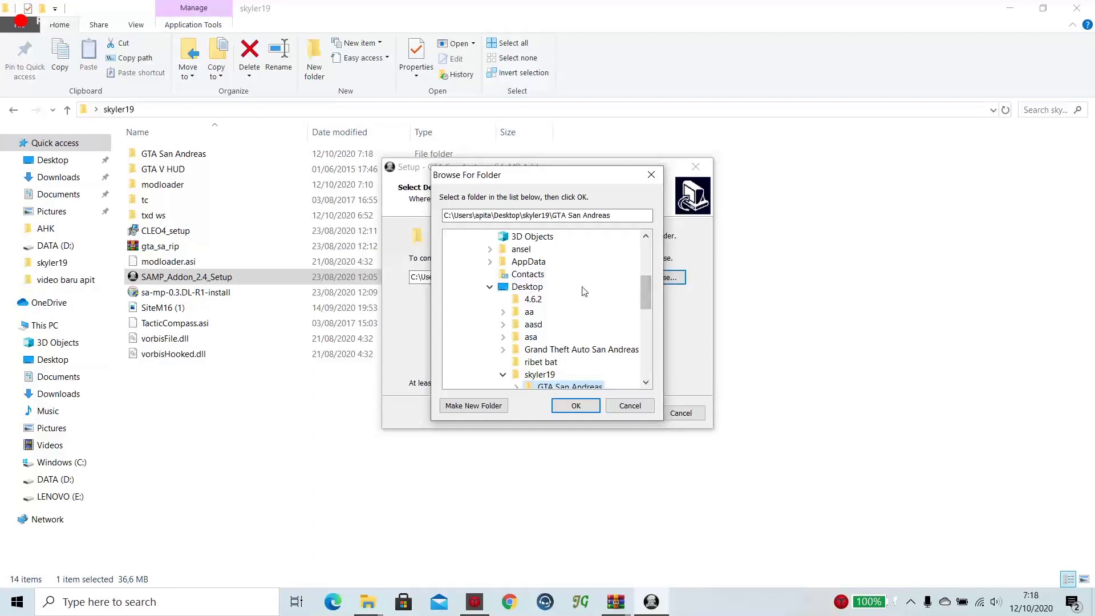
scroll(647, 291, "down", 2)
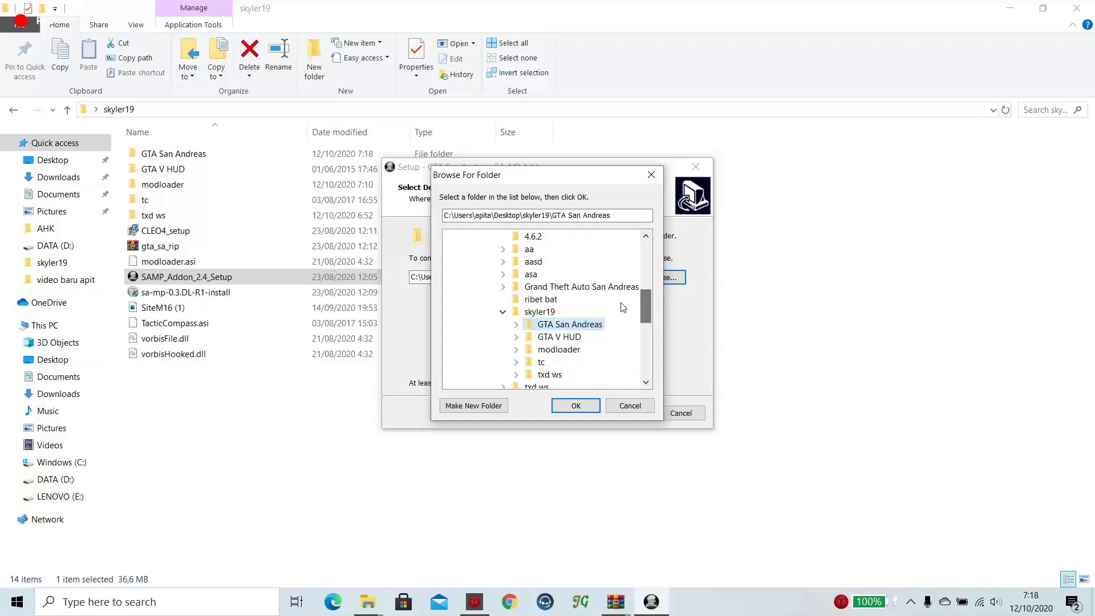
left_click(576, 405)
Install the GTA San Andreas SA-MP Addon and finish its setup wizard.
left_click(626, 405)
left_click(618, 412)
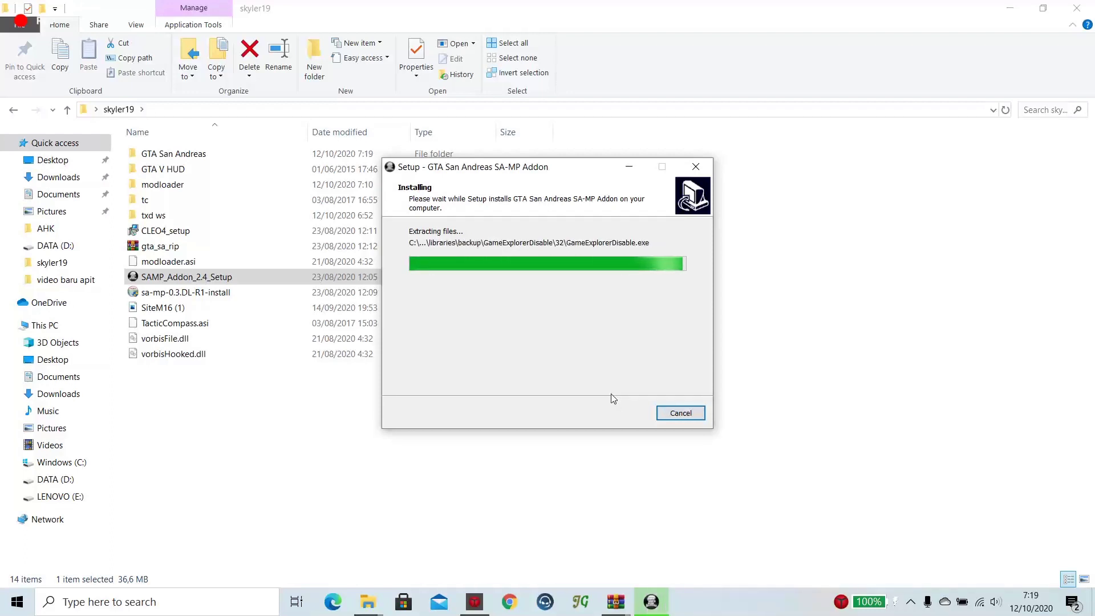
left_click(625, 414)
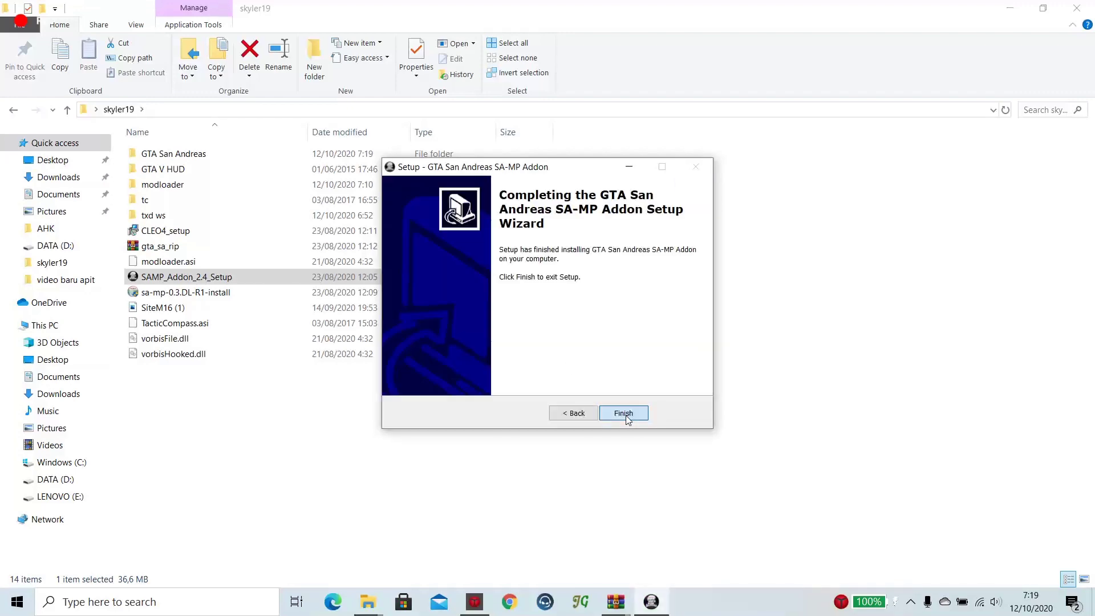
left_click(625, 415)
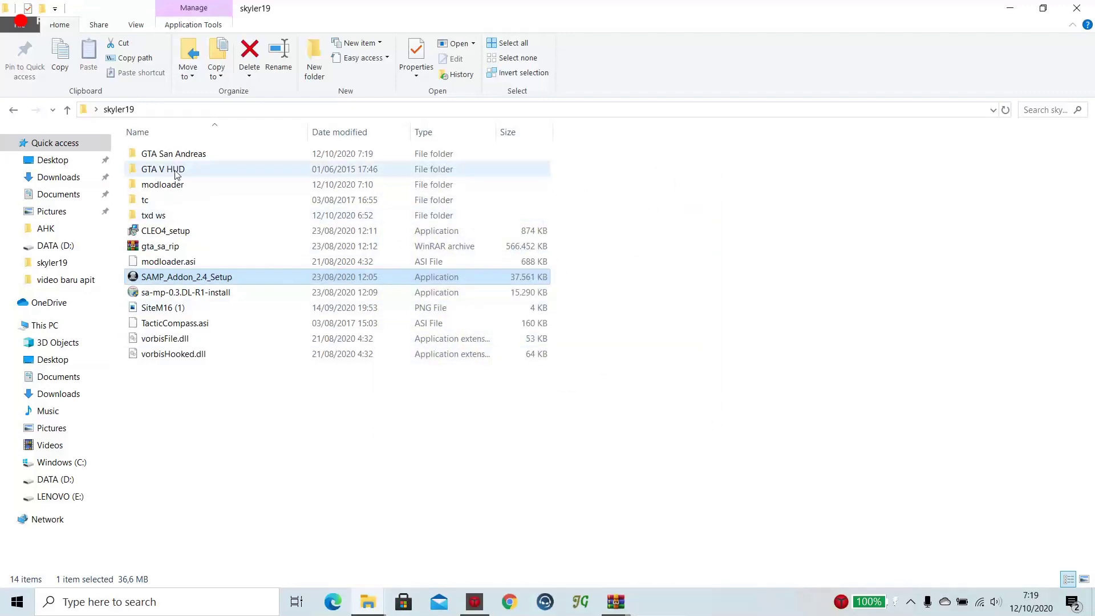
Launch samp from the GTA San Andreas folder and connect to the Jogjagamers Reality Project server.
double_click(188, 155)
scroll(211, 393, "down", 8)
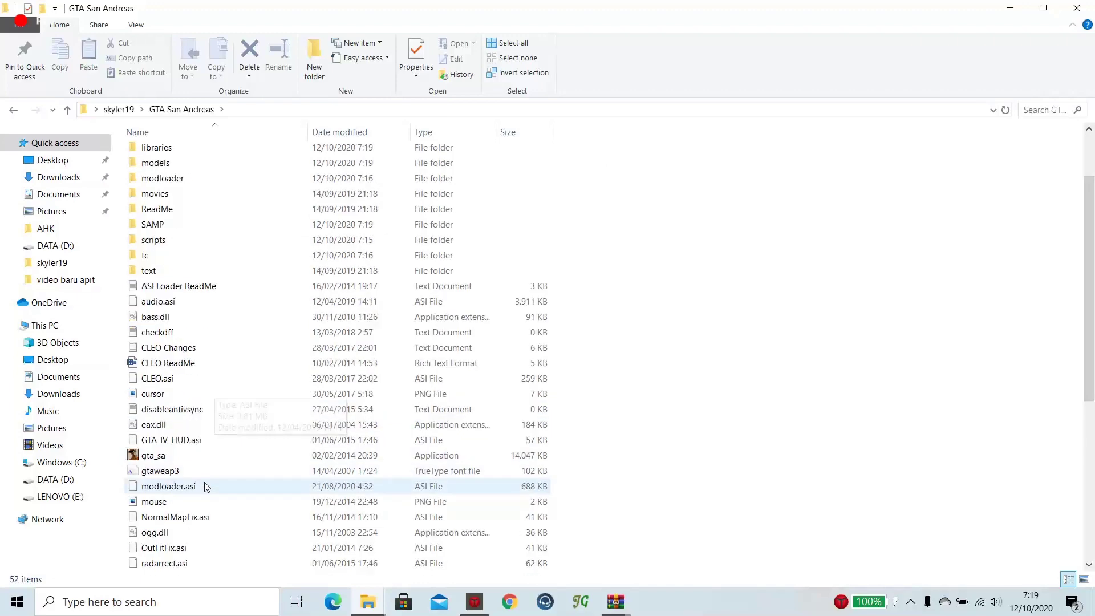
double_click(173, 339)
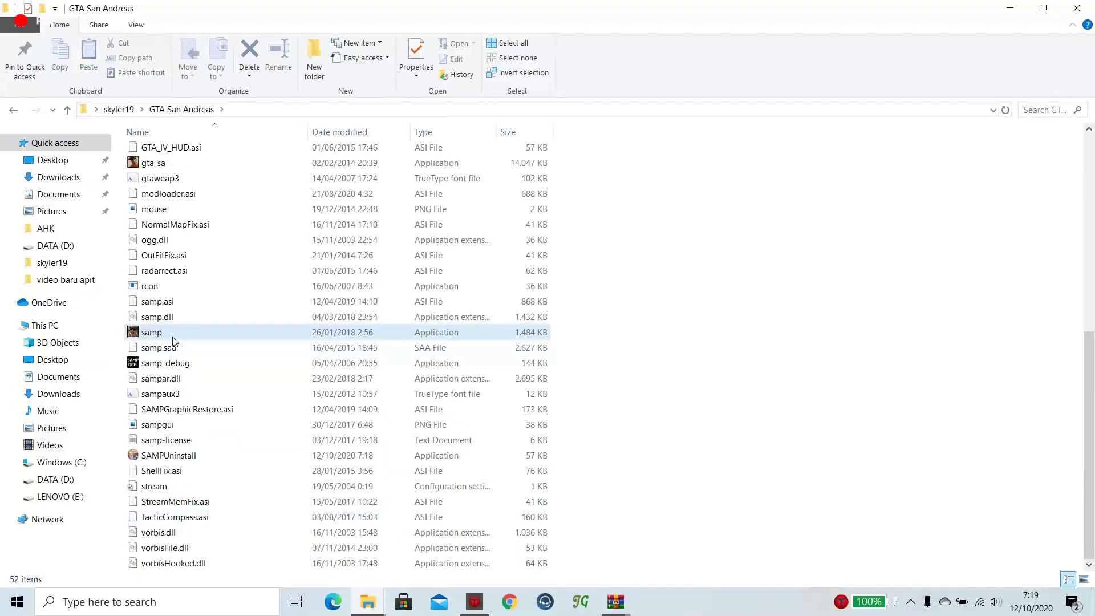
left_click(368, 225)
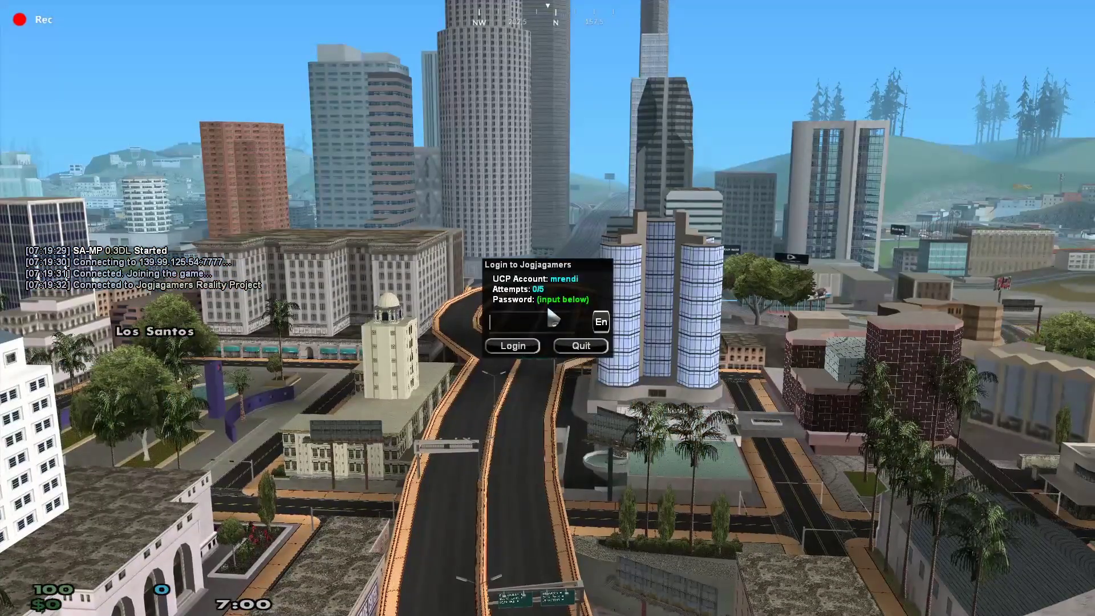
Enter the account password in the Jogjagamers login dialog and log in to the game character.
type("********")
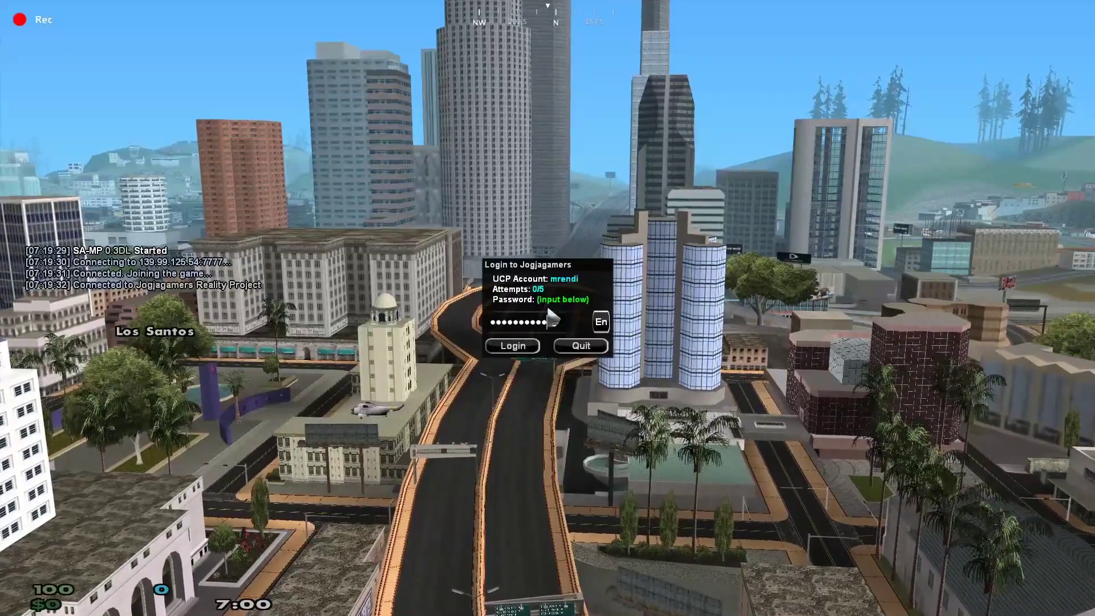
key("Return")
key("Return")
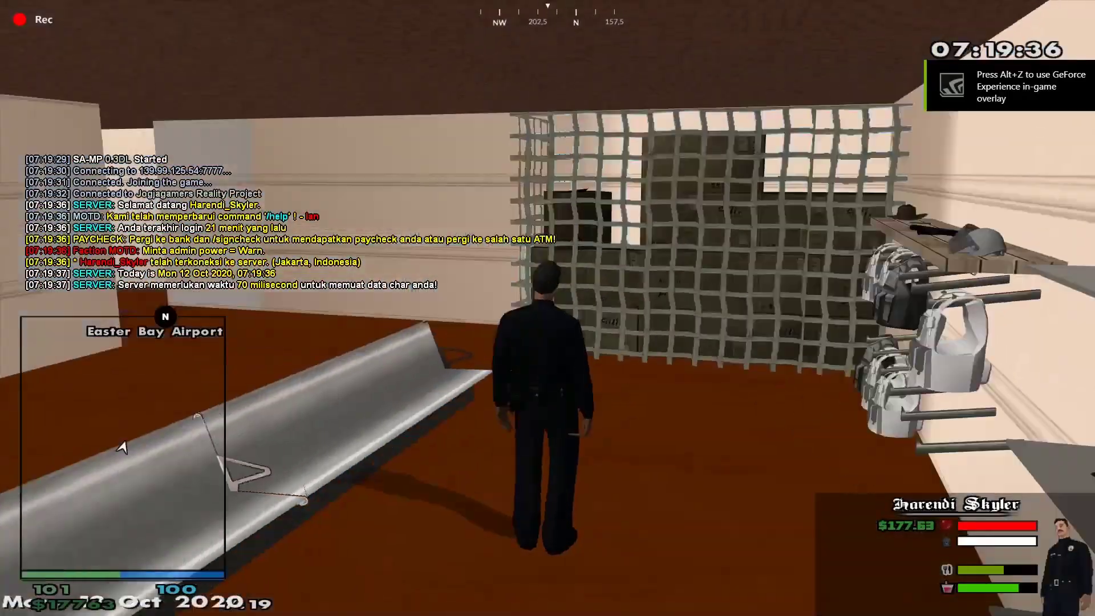
Walk the character around the police armoury room to examine the modded HUD, radar and compass in the game.
key("w")
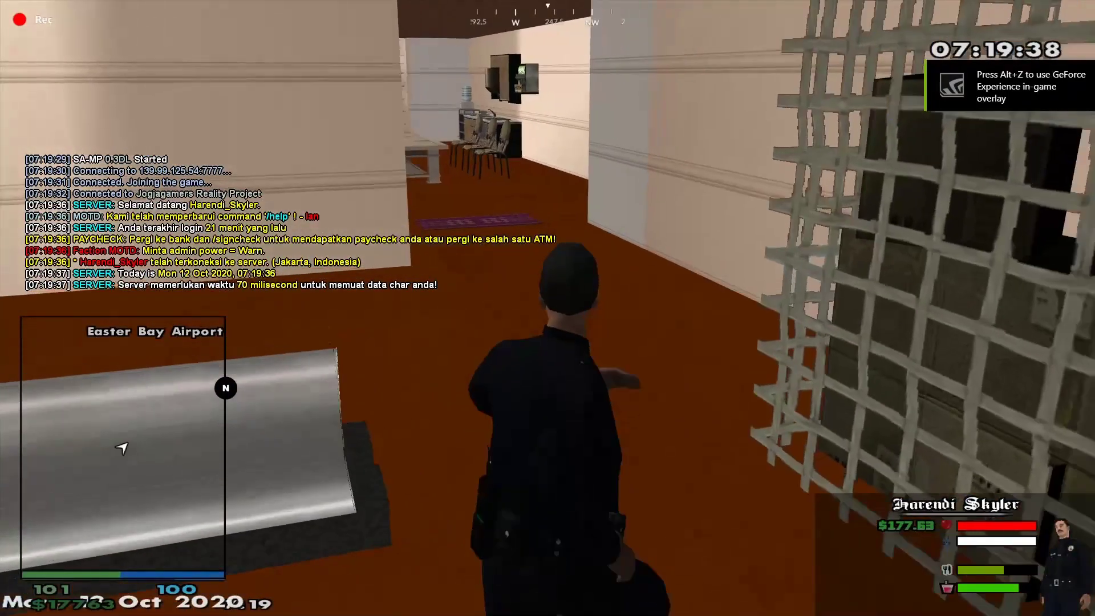
key("w")
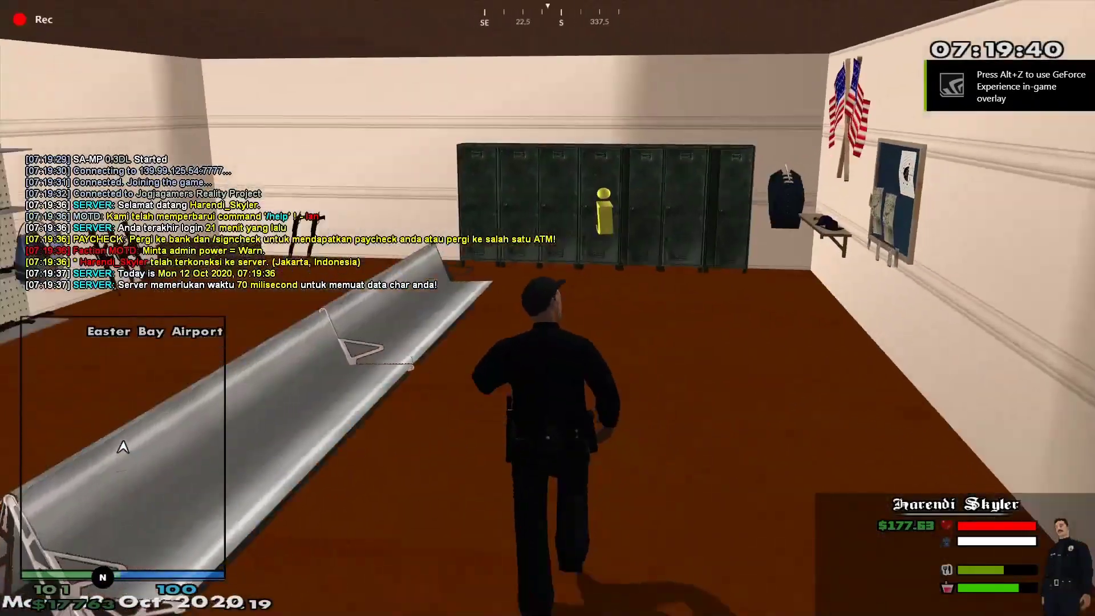
key("w")
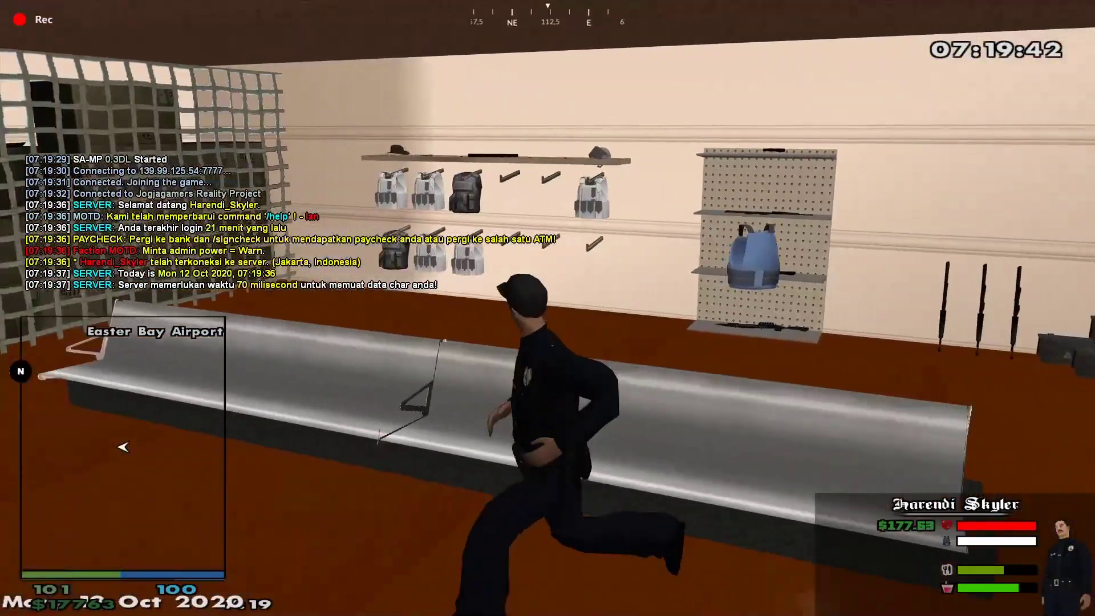
key("w")
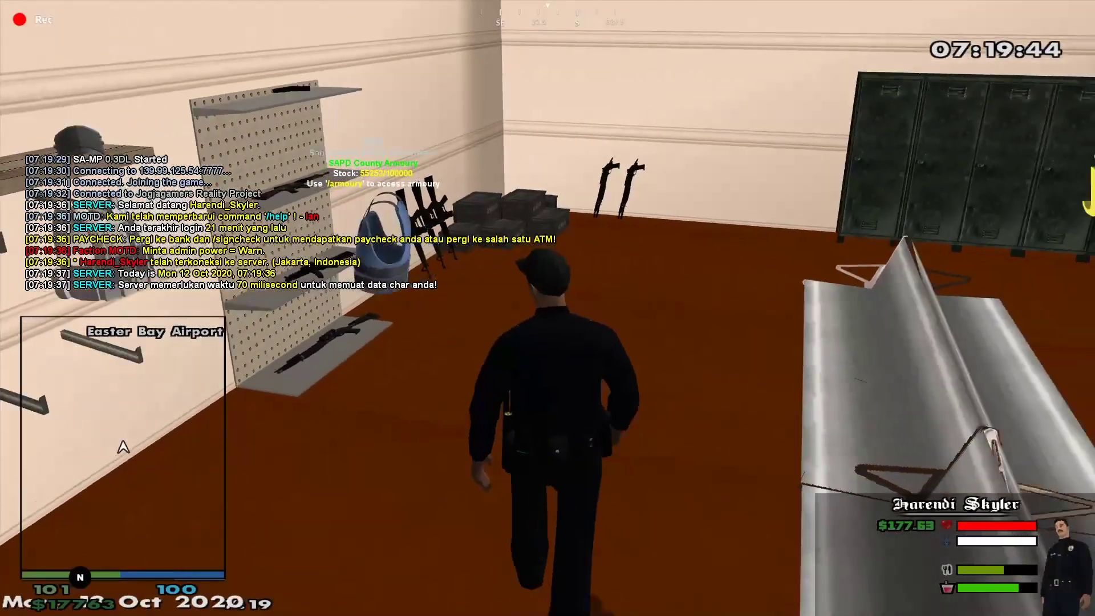
Set Time to Visible and Date to Hidden in the HUD Options while standing in the police armoury.
key("w")
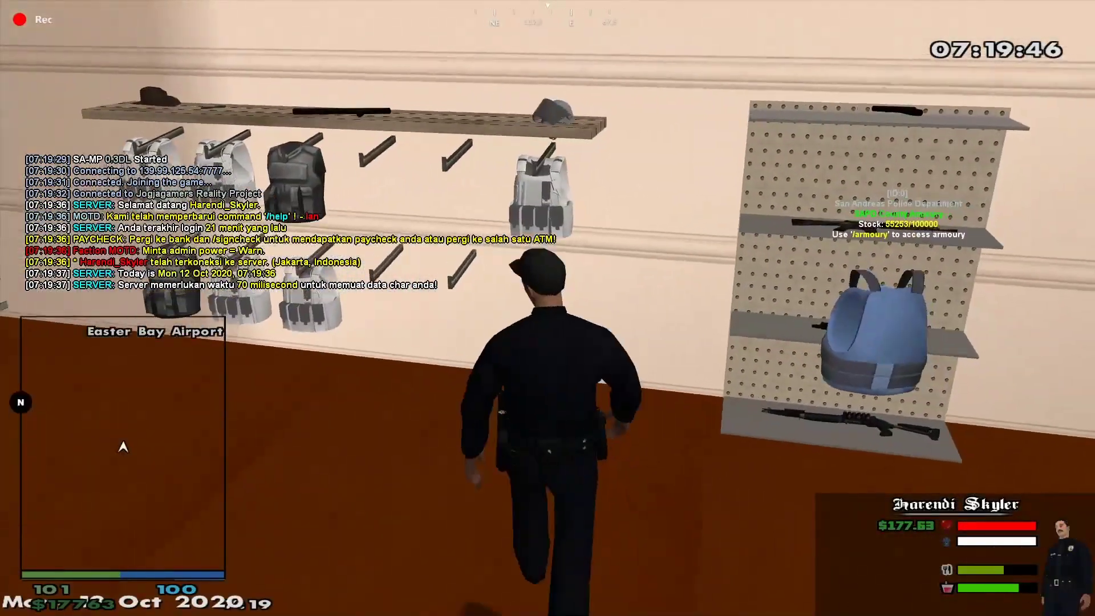
key("w")
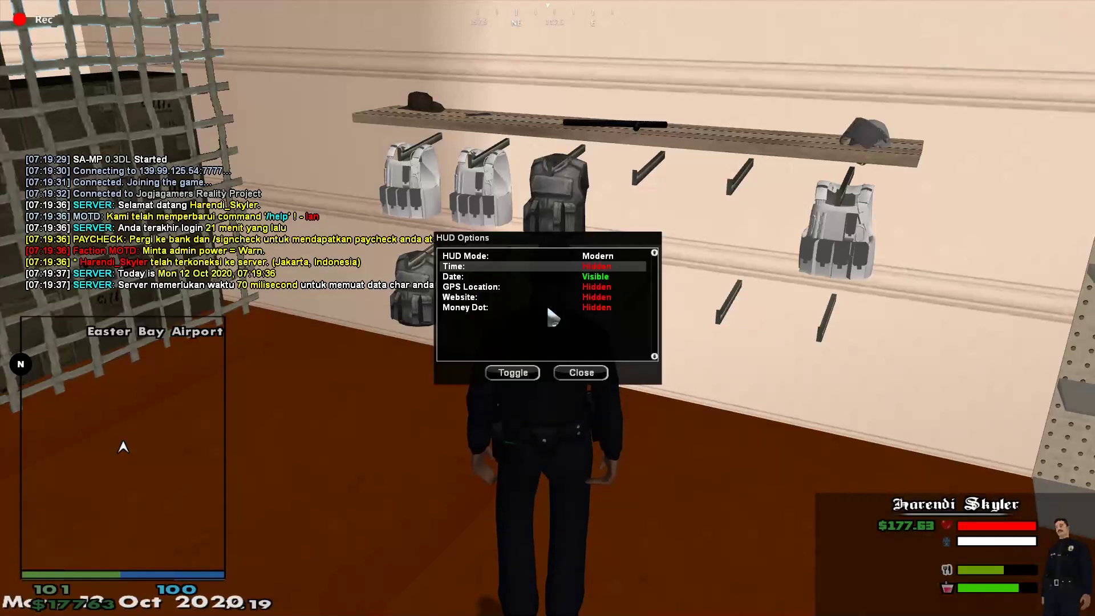
key("t")
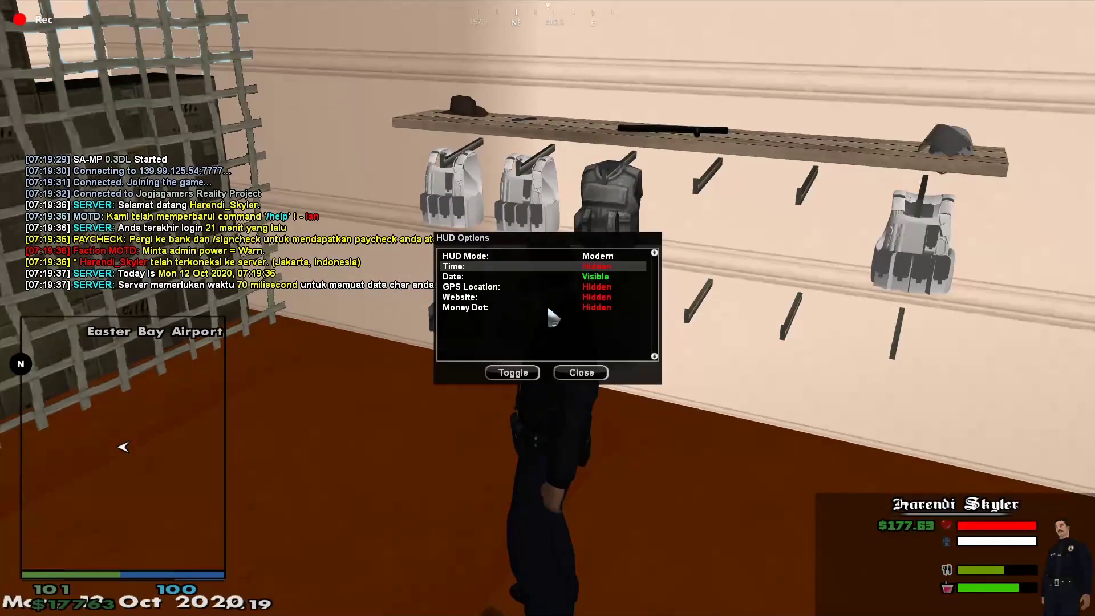
key("Return")
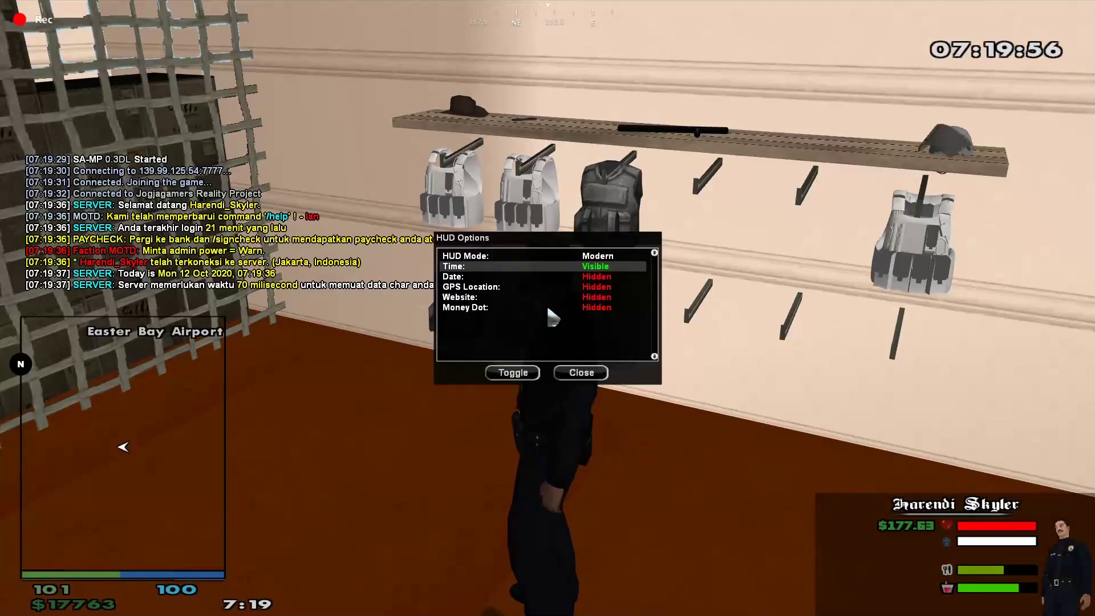
Close the HUD Options and walk the character through the police station interior past the lockers and wall keypad, out to the Dillimore parking lot.
key("w")
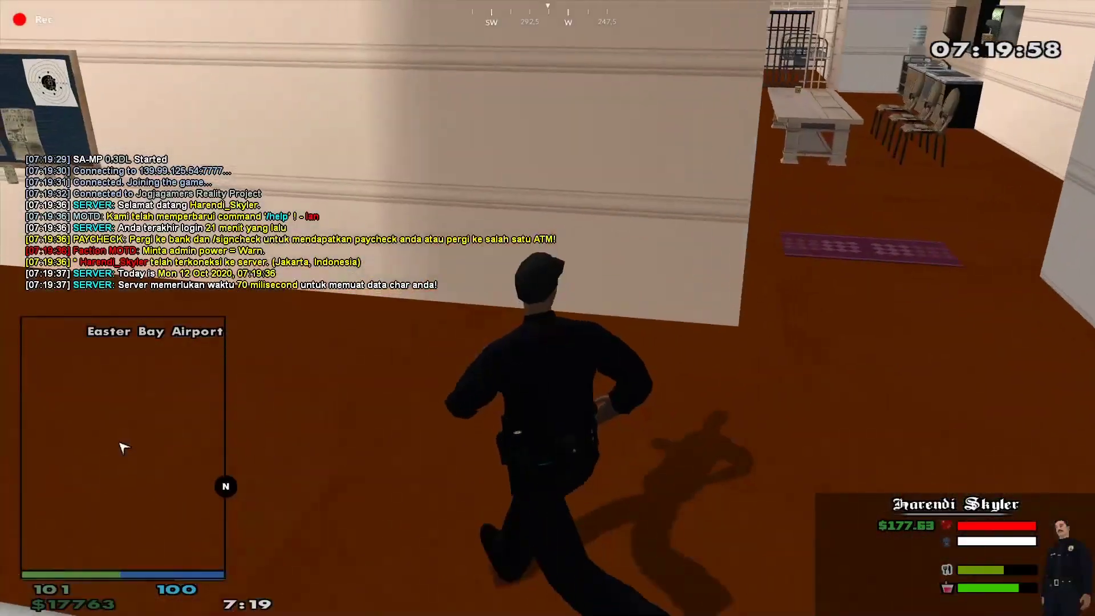
key("w")
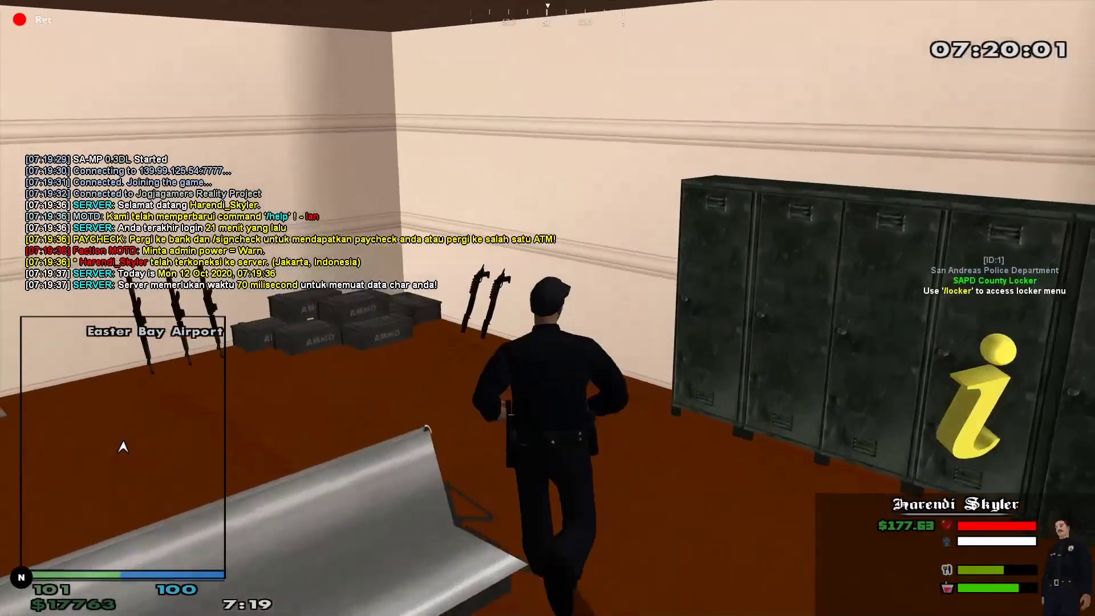
key("w")
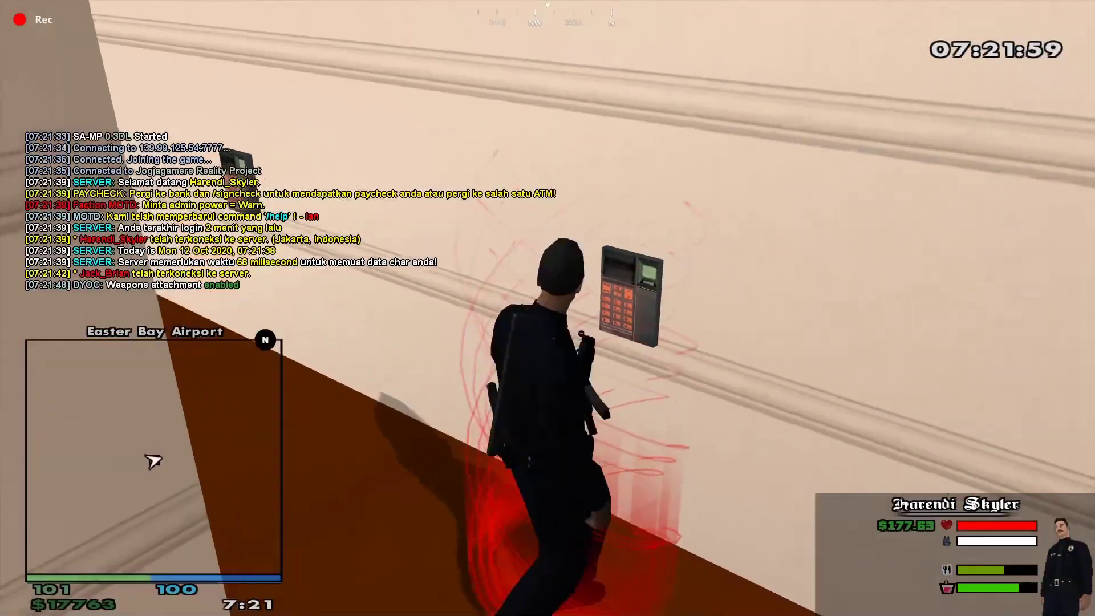
key("w")
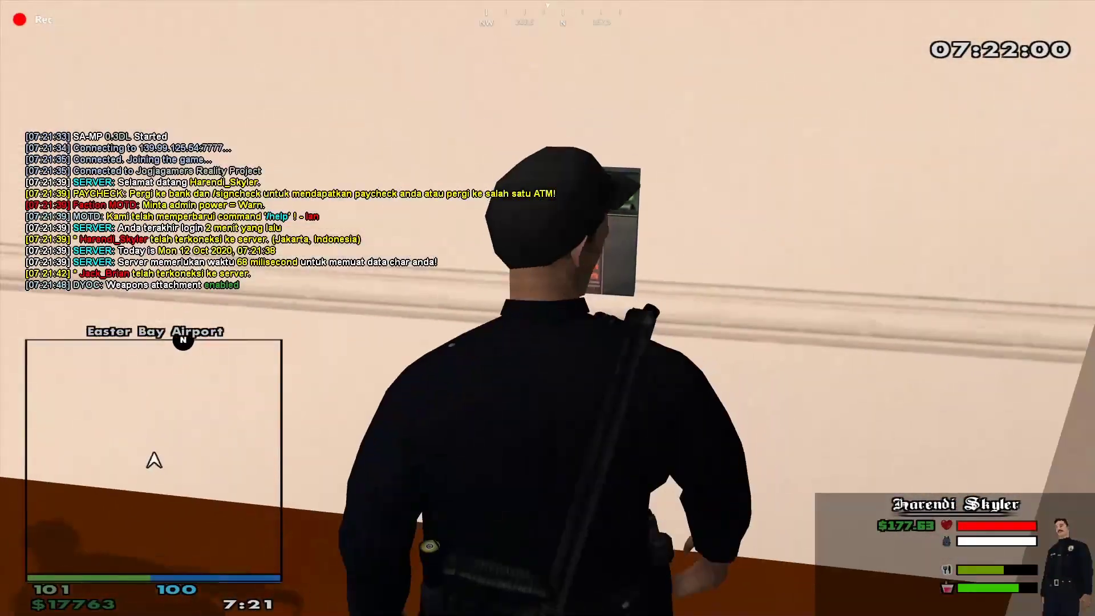
key("w")
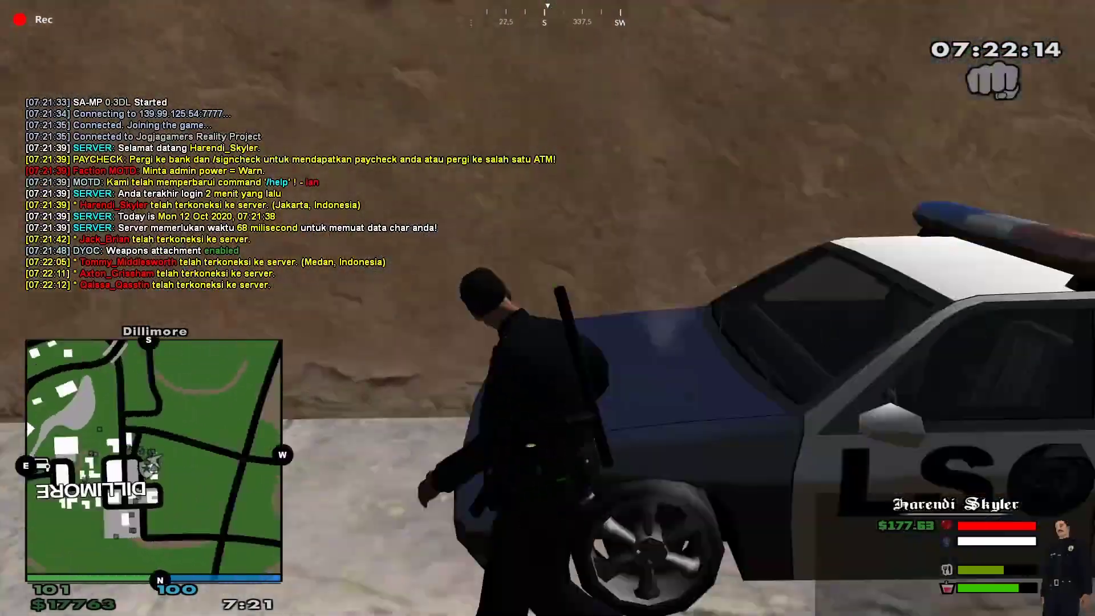
Walk the character around the Dillimore police parking lot to examine the modded radar, compass and textures, closing the HUD Options dialog.
key("w")
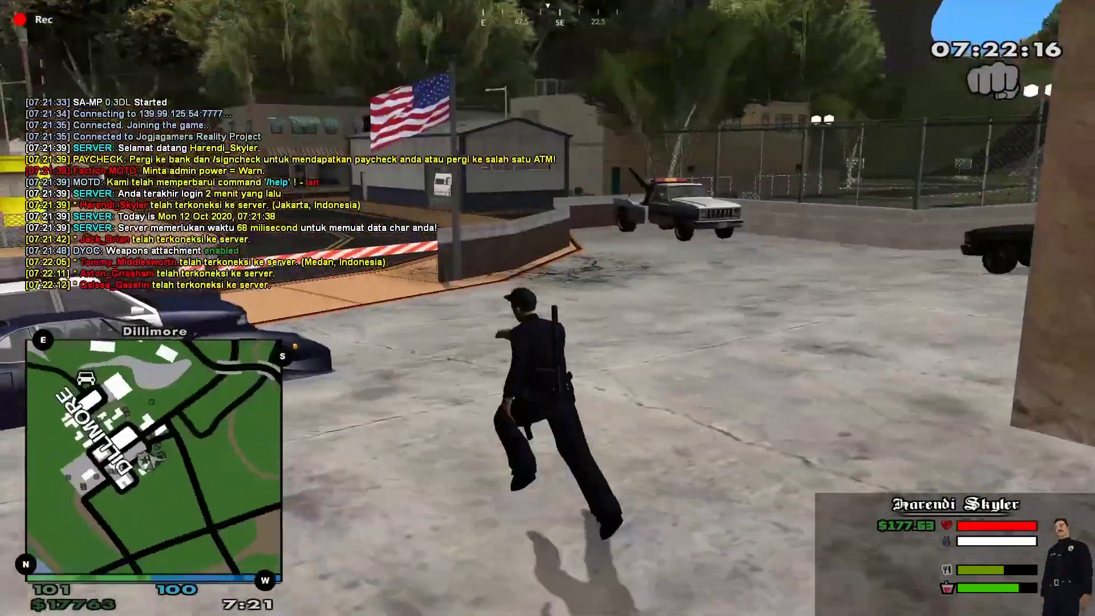
key("w")
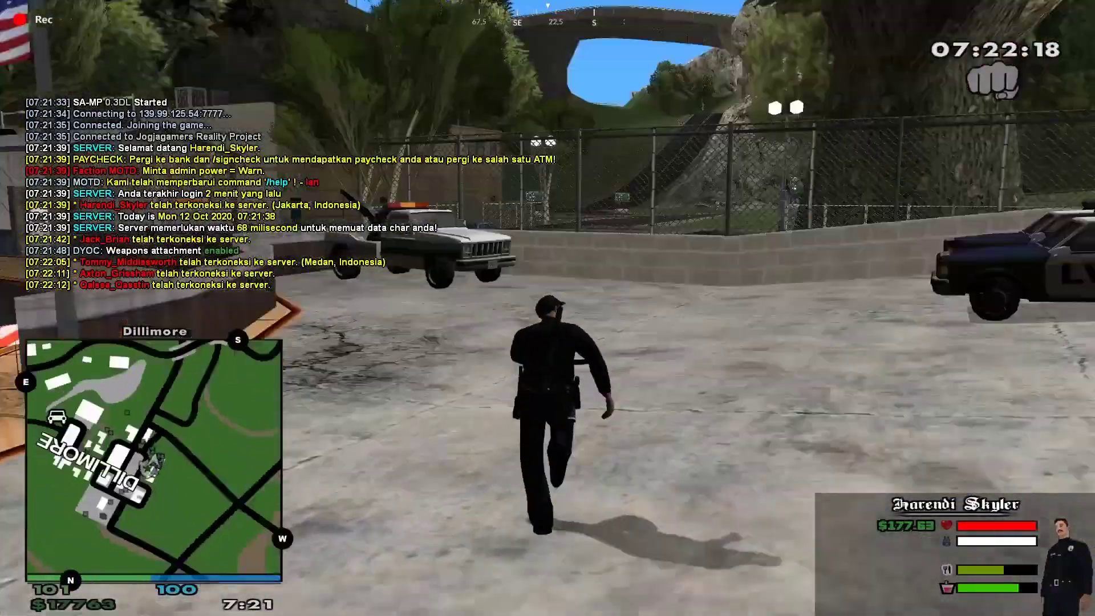
key("w")
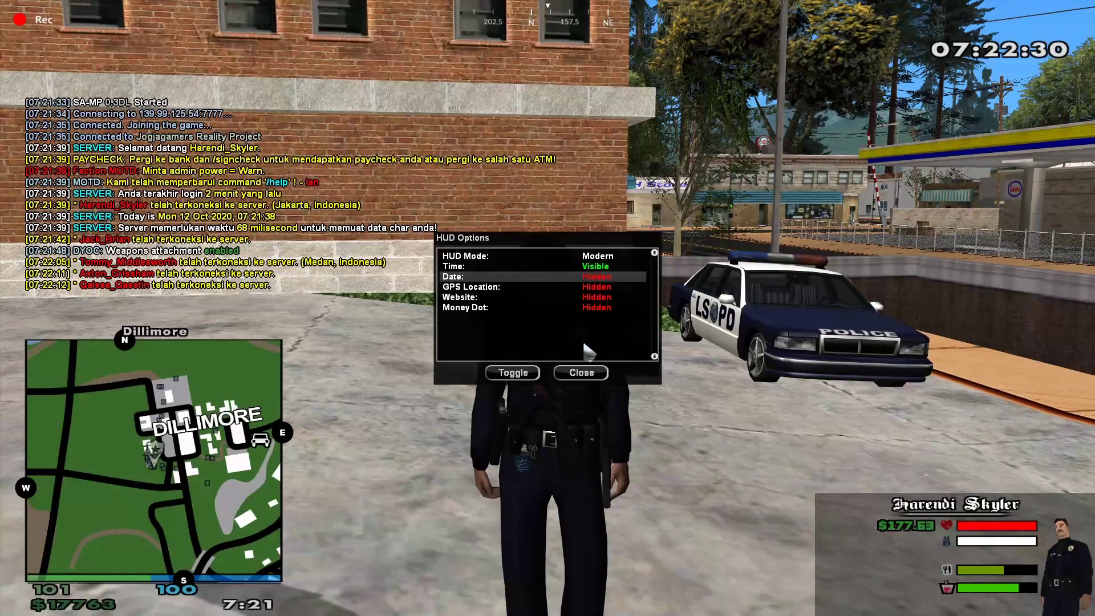
left_click(584, 377)
key("w")
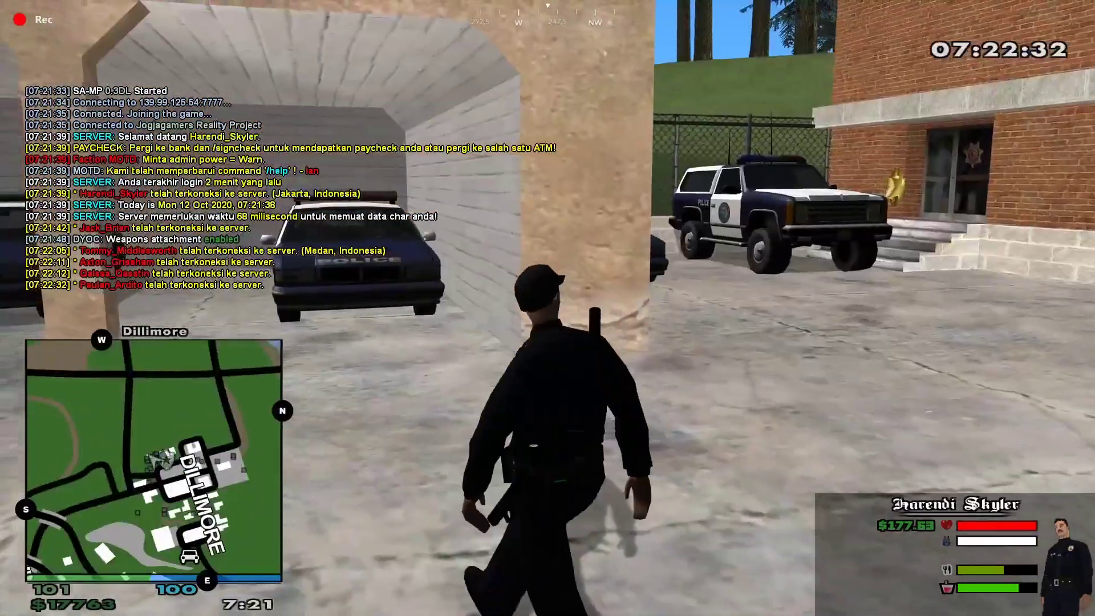
key("w")
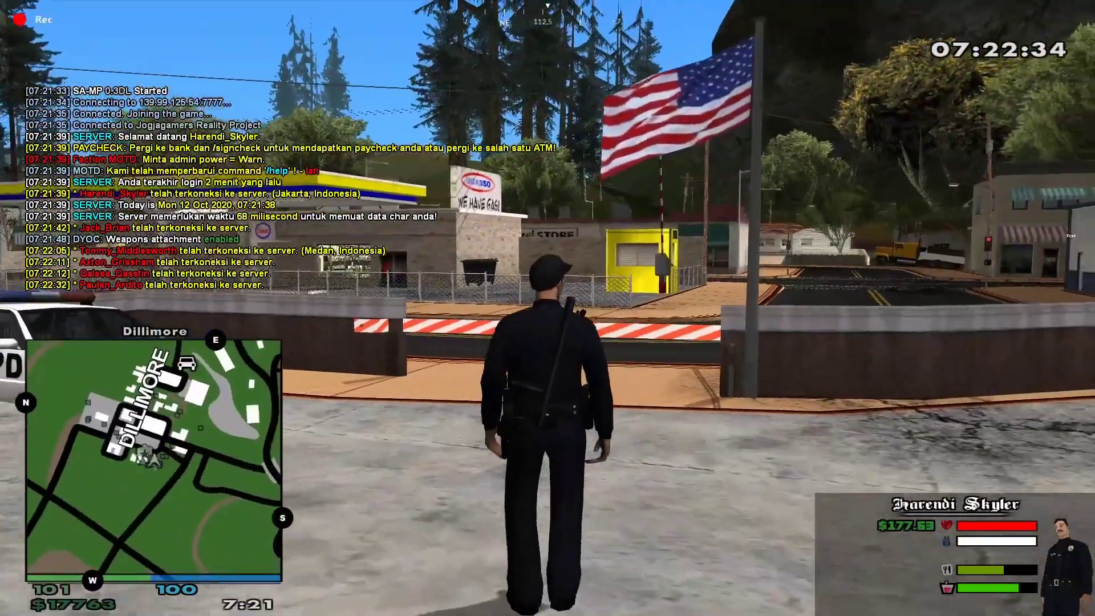